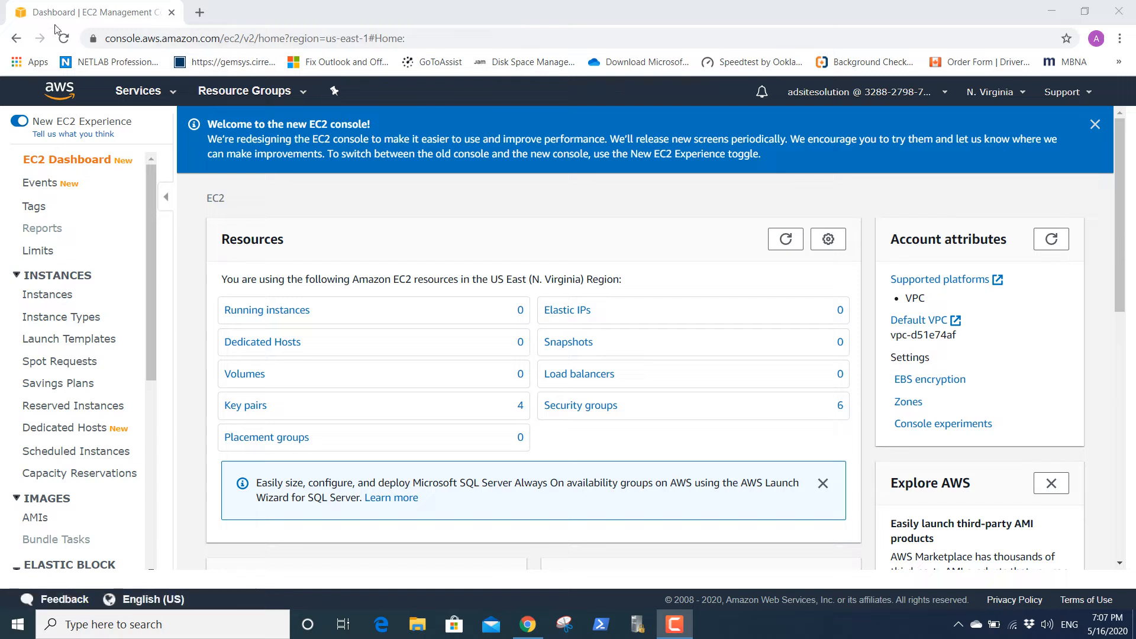
Step: Leave the EC2 console and open google.com in the browser
{"action": "left_click", "coordinate": [18, 42]}
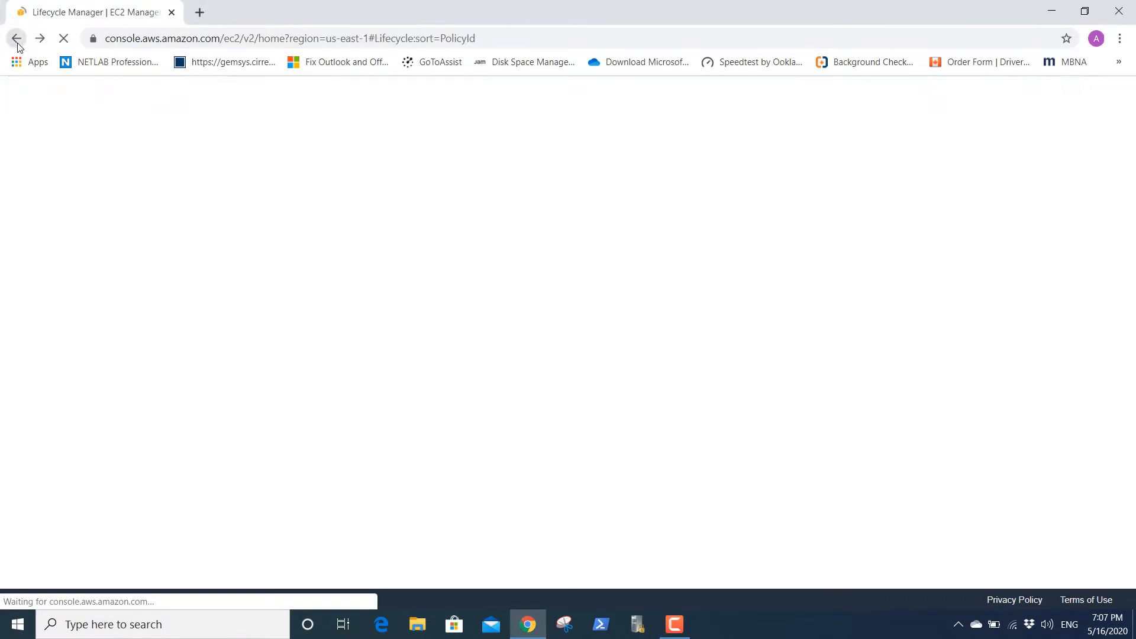
{"action": "left_click", "coordinate": [214, 38]}
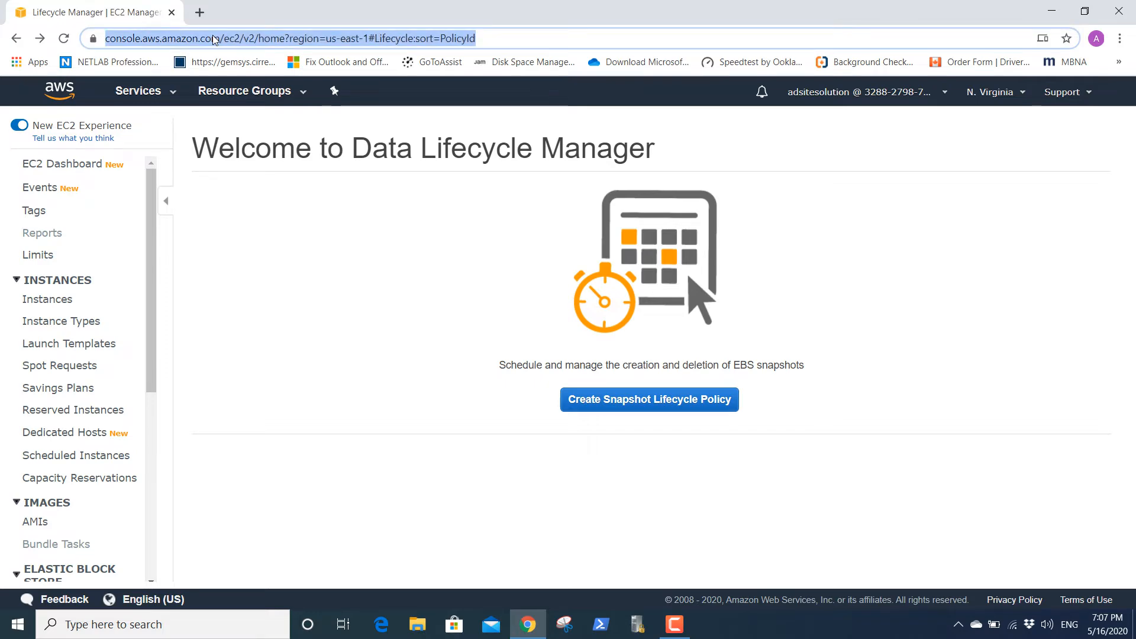
{"action": "type", "text": "google"}
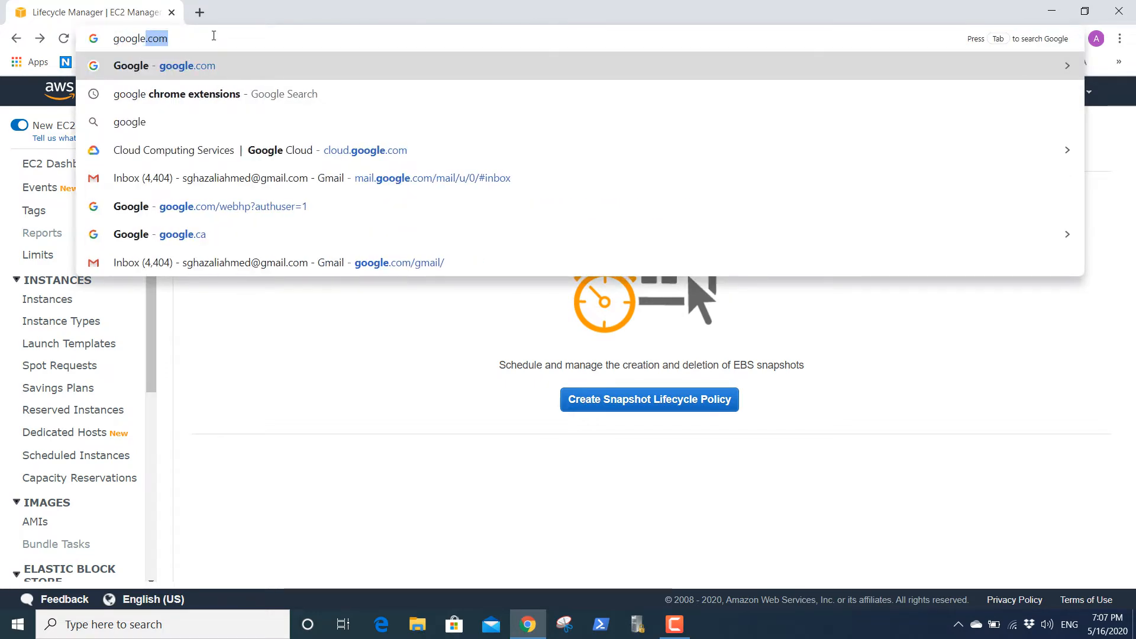
{"action": "key", "text": "Return"}
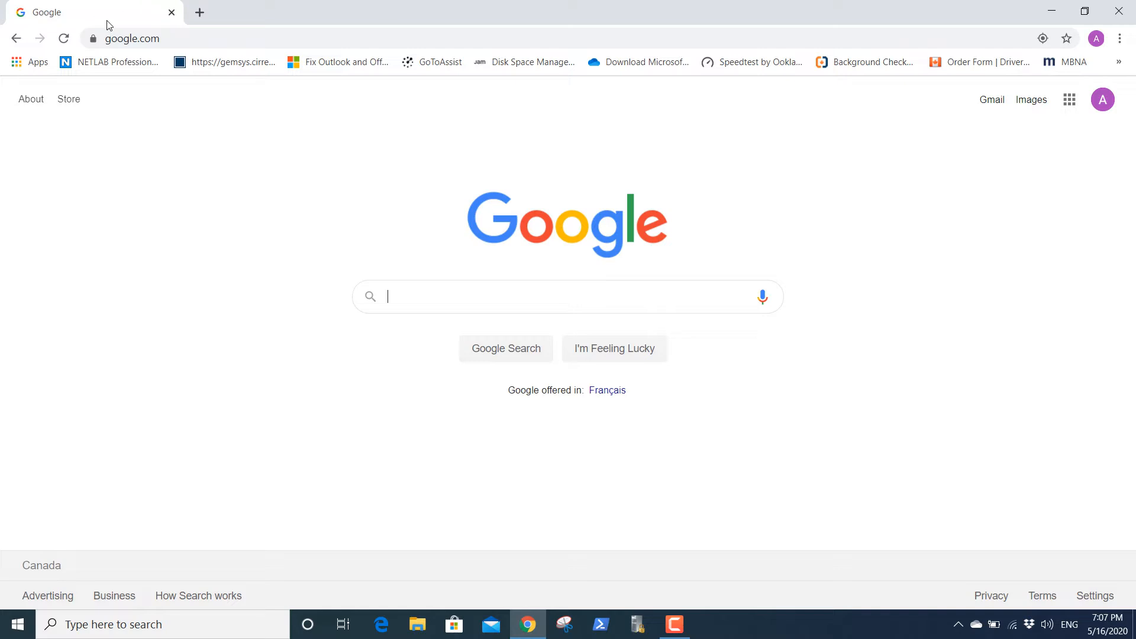
Step: Search for "aws.amazon.com login", open the AWS Management Console result and log back in
{"action": "left_click", "coordinate": [190, 39]}
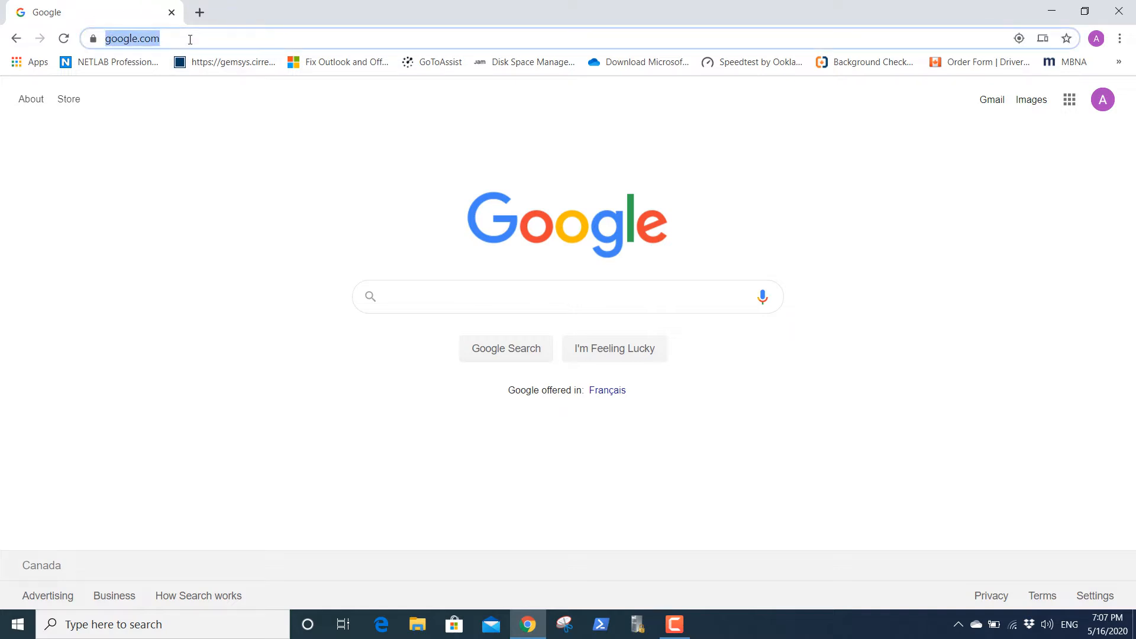
{"action": "type", "text": "aws"}
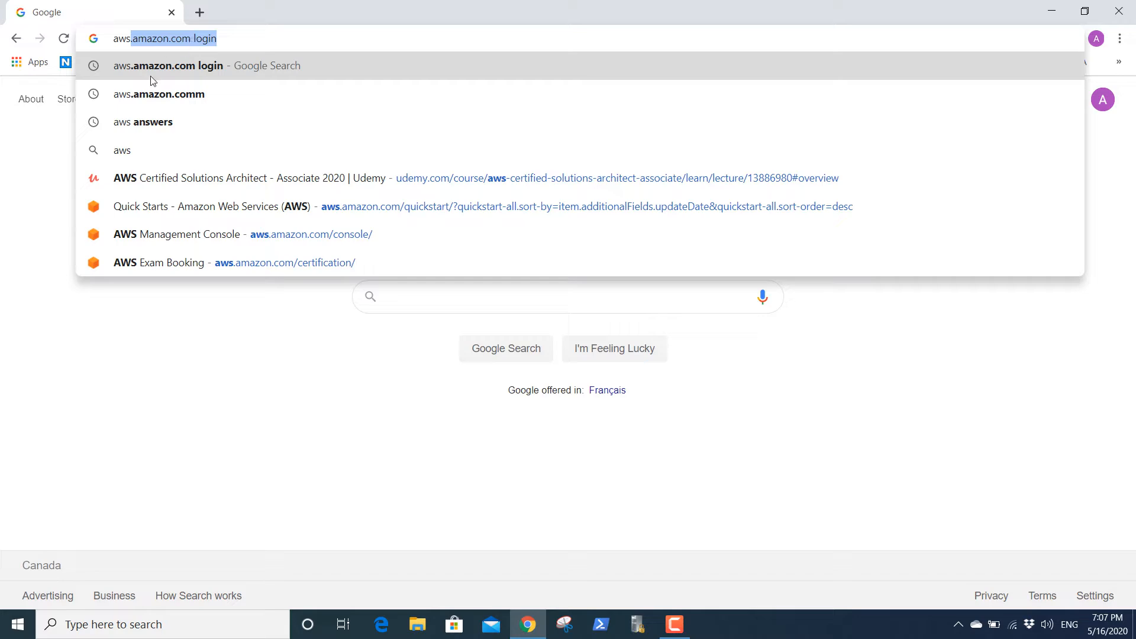
{"action": "left_click", "coordinate": [219, 75]}
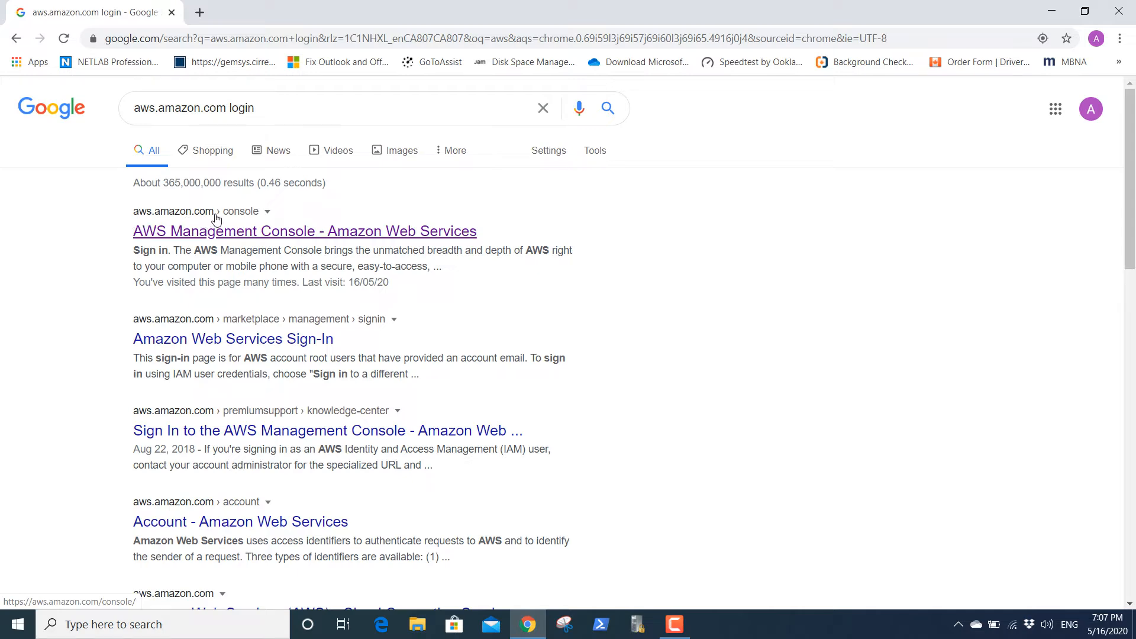
{"action": "left_click", "coordinate": [333, 232]}
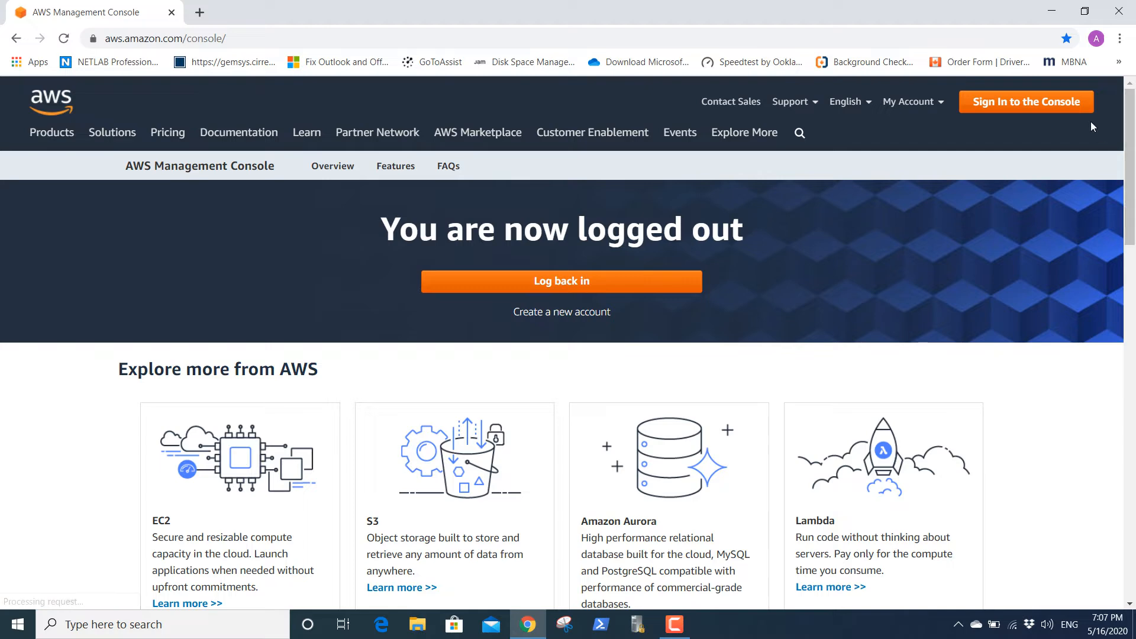
{"action": "left_click", "coordinate": [562, 282]}
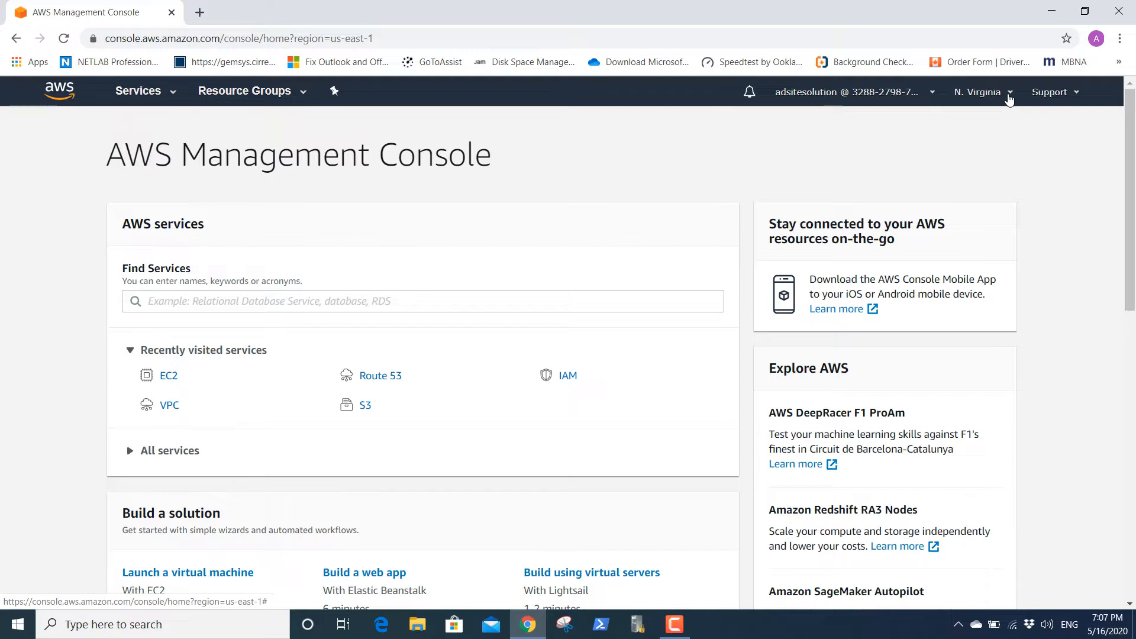
Step: Check the available regions without changing the current one, and open the list of instances in the EC2 service
{"action": "left_click", "coordinate": [1008, 98]}
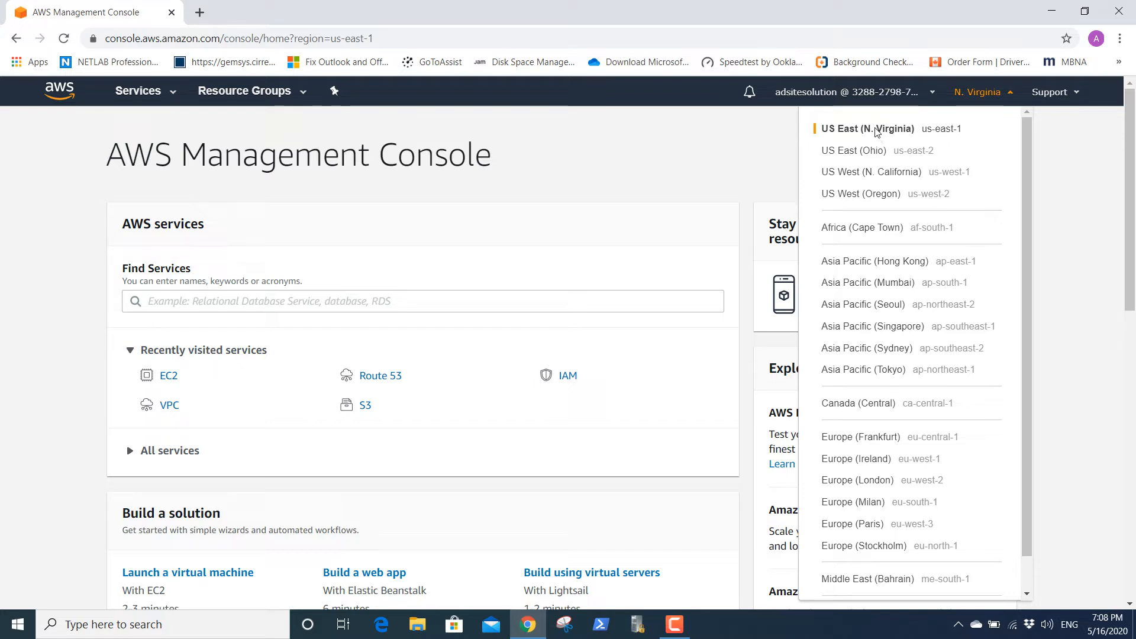
{"action": "left_click", "coordinate": [1102, 266]}
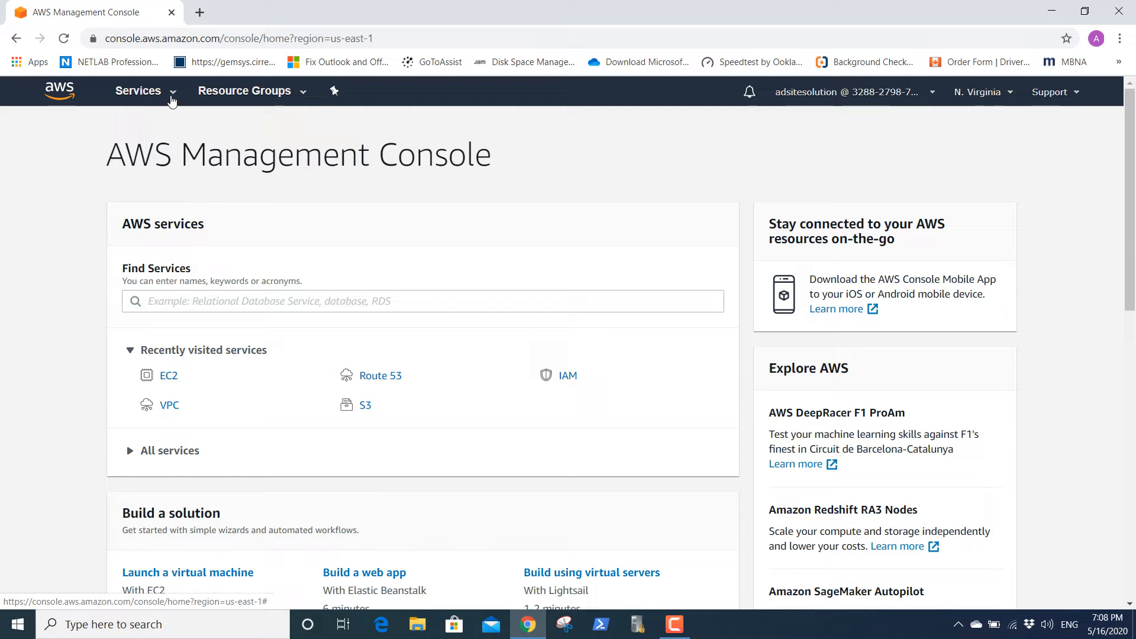
{"action": "left_click", "coordinate": [172, 101]}
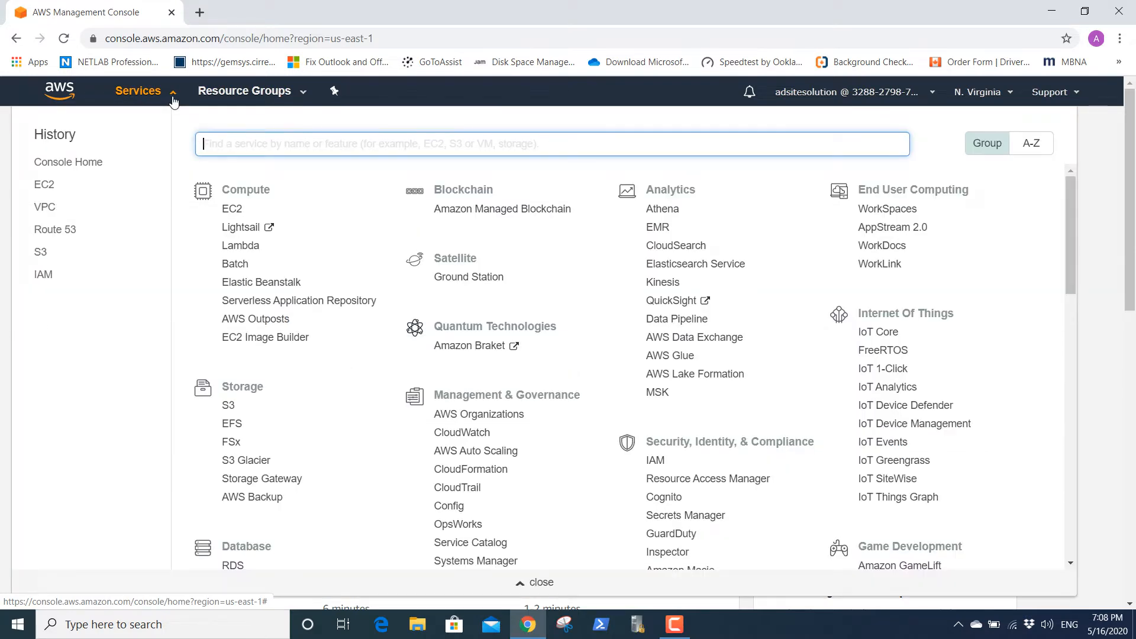
{"action": "left_click", "coordinate": [231, 211]}
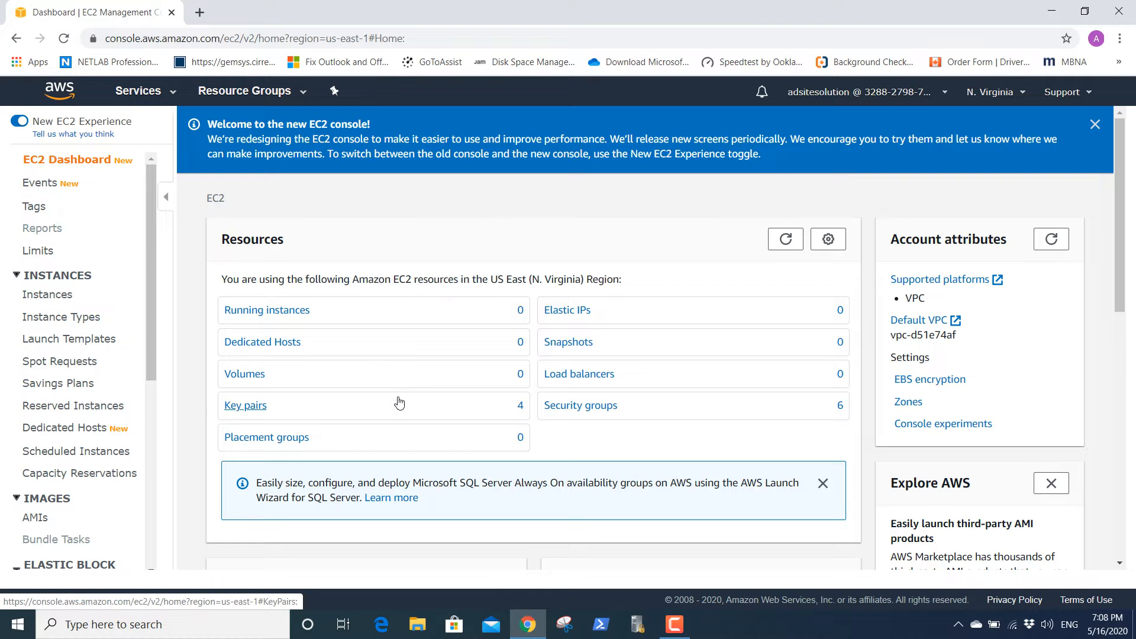
{"action": "left_click", "coordinate": [59, 298]}
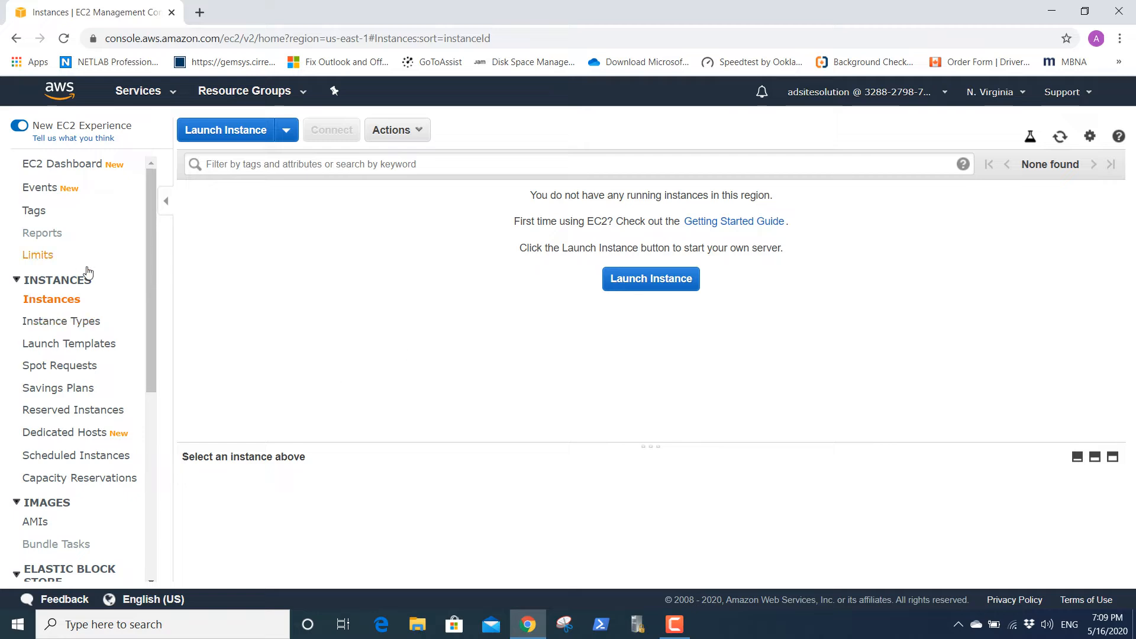
Step: Start launching an instance from the 64-bit (x86) Amazon Linux 2 AMI (HVM), accept the t2.micro type and continue to the instance details
{"action": "left_click", "coordinate": [230, 136]}
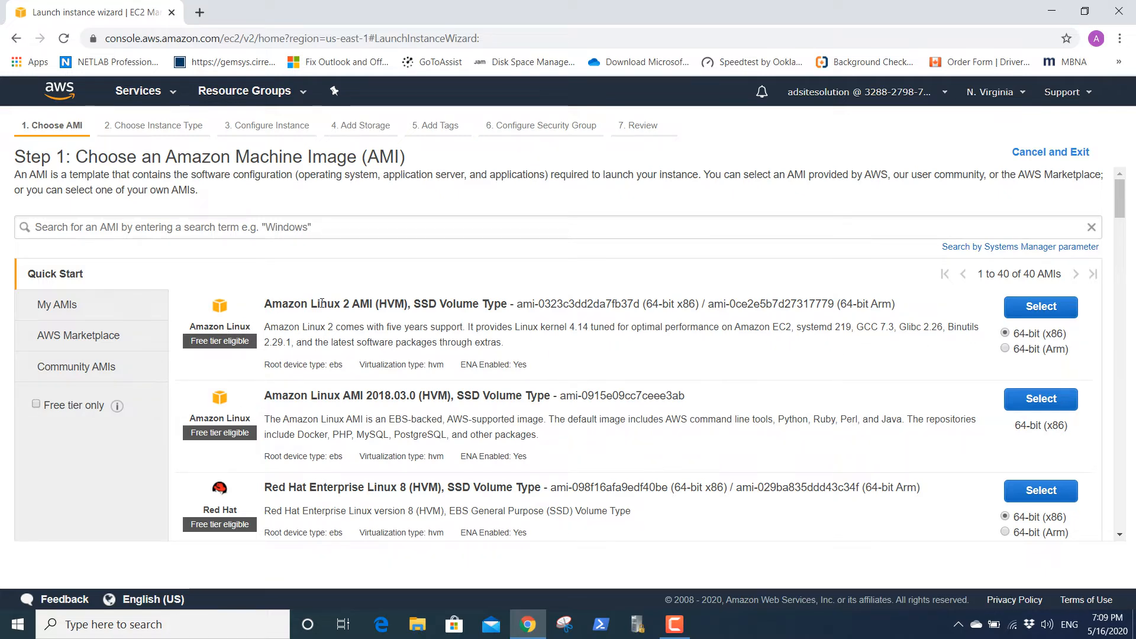
{"action": "left_click_drag", "start_coordinate": [264, 303], "coordinate": [903, 320]}
{"action": "left_click", "coordinate": [696, 361]}
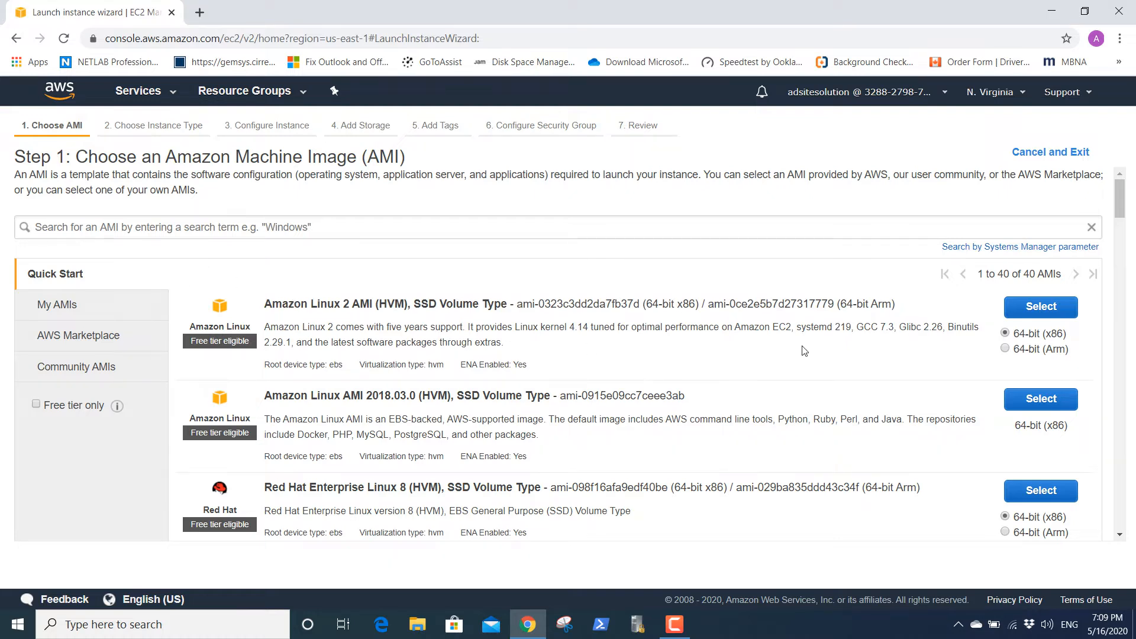
{"action": "left_click", "coordinate": [1048, 311]}
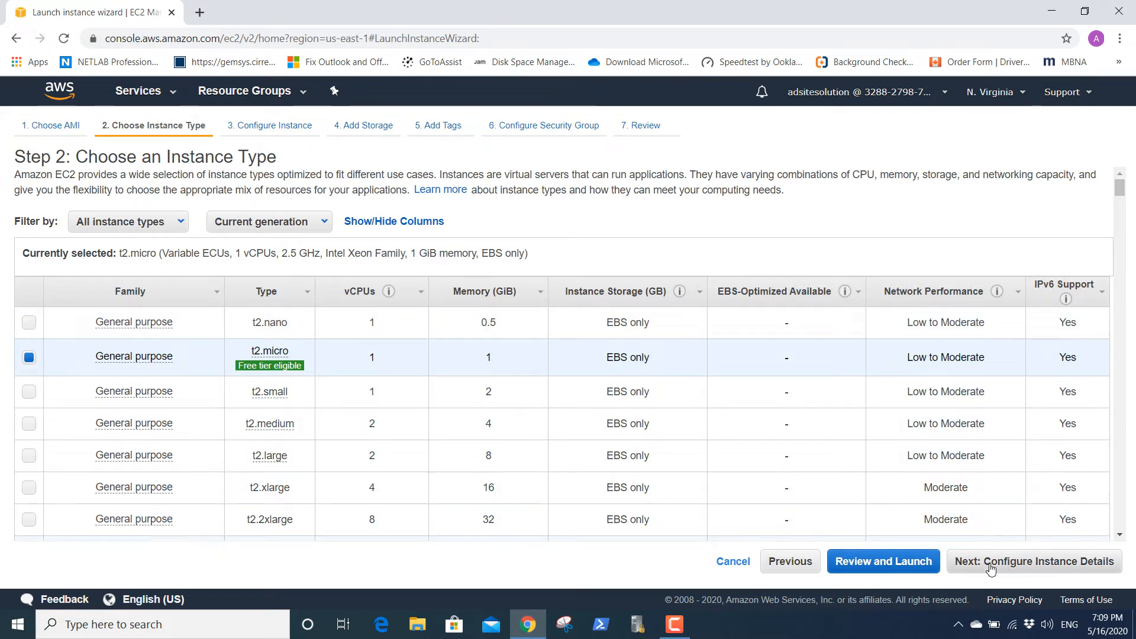
{"action": "left_click", "coordinate": [1073, 566]}
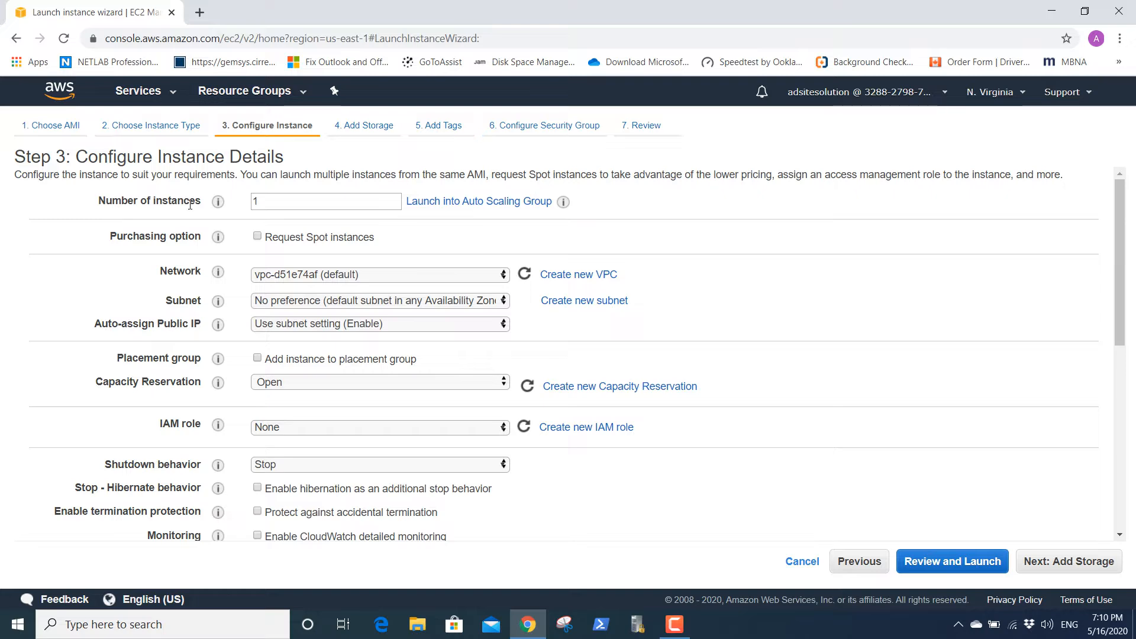
Step: Review the instance details, keeping 1 instance in the default VPC with no subnet preference, and continue to the storage settings
{"action": "double_click", "coordinate": [278, 201]}
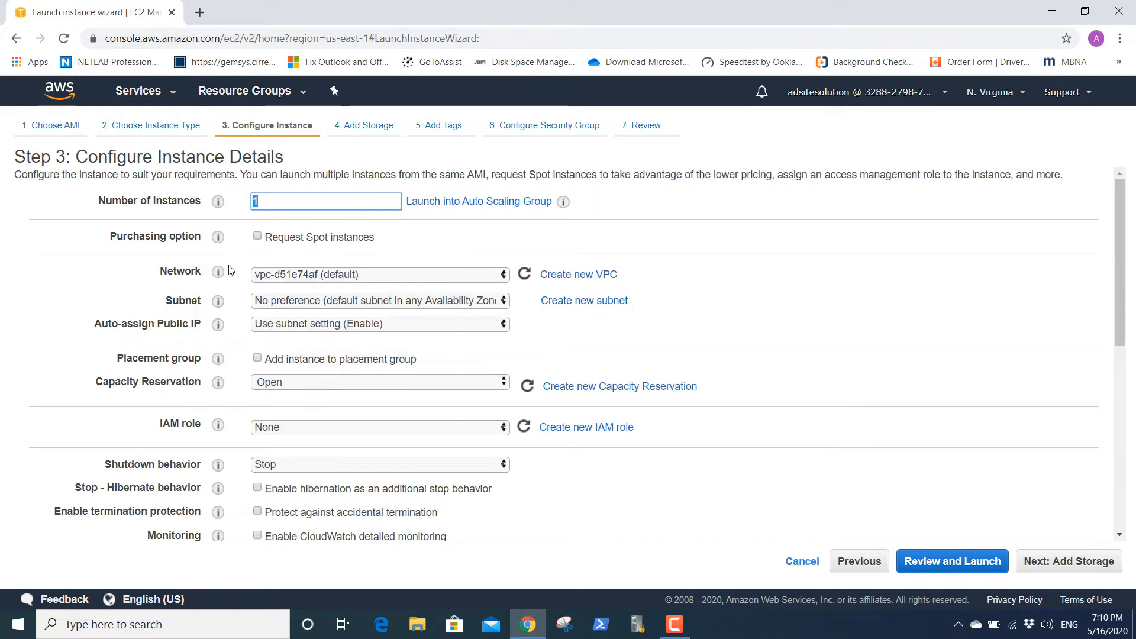
{"action": "left_click", "coordinate": [434, 278]}
{"action": "left_click", "coordinate": [433, 277]}
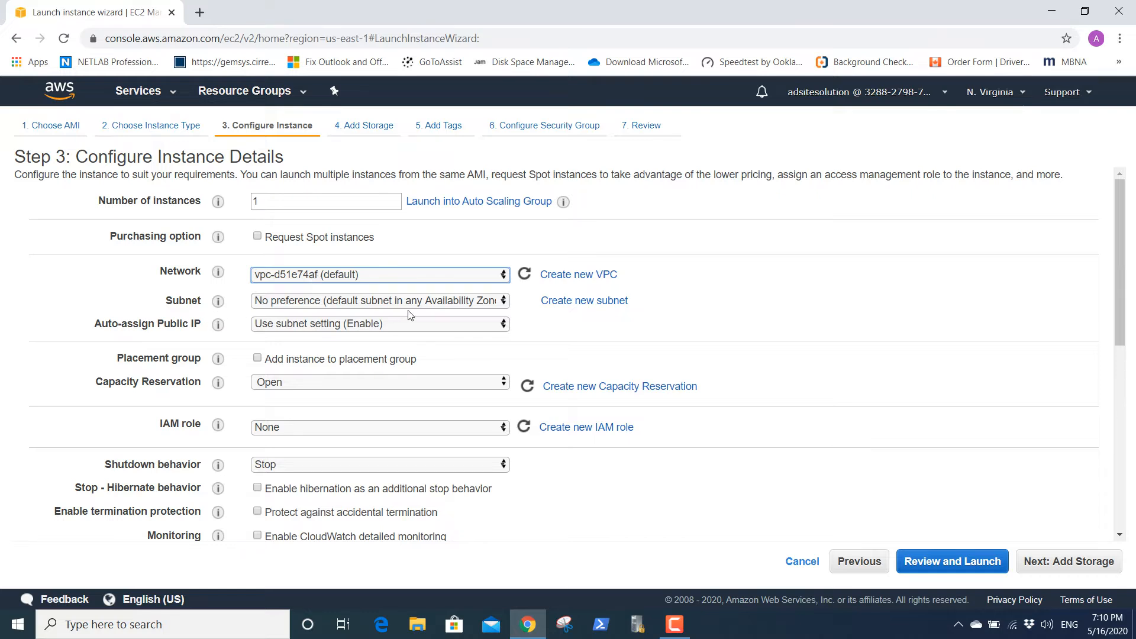
{"action": "left_click", "coordinate": [426, 304]}
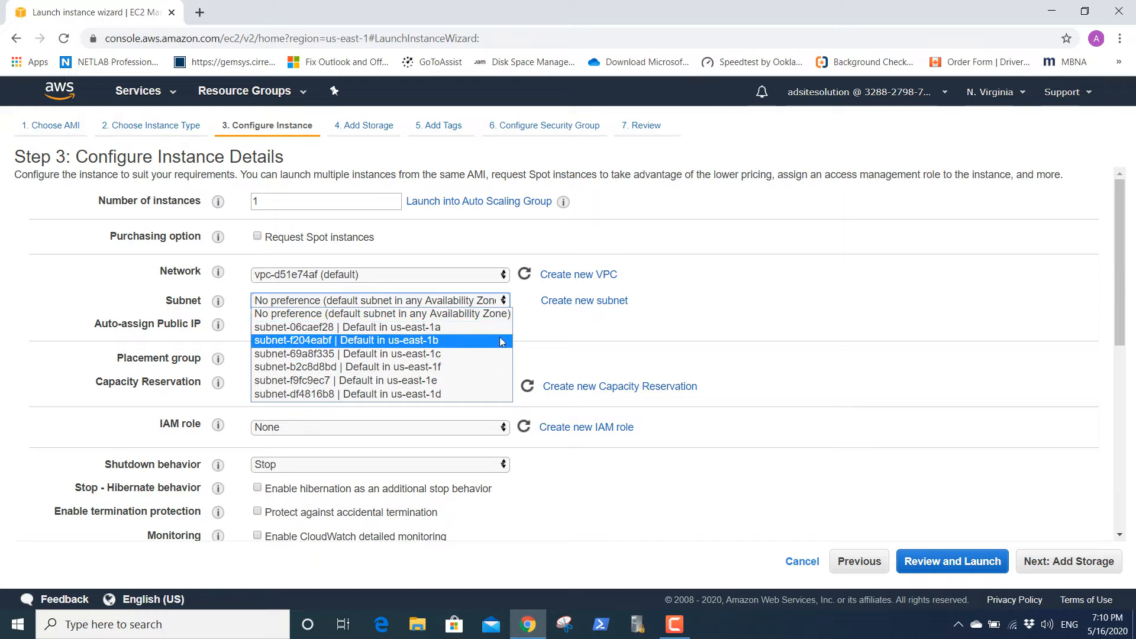
{"action": "left_click", "coordinate": [677, 329]}
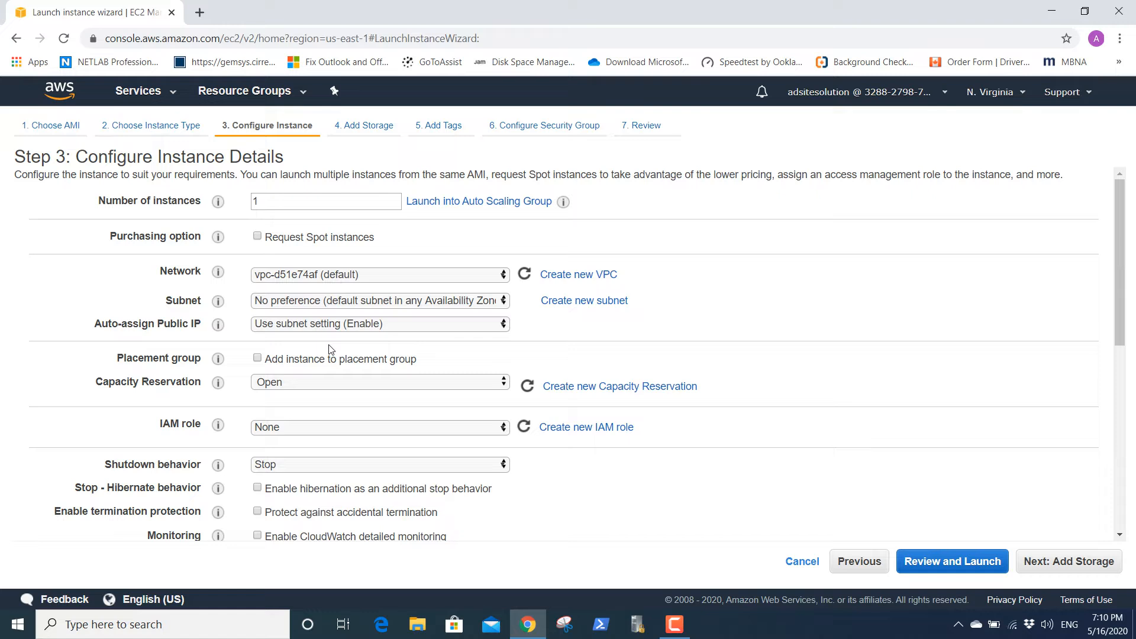
{"action": "scroll", "coordinate": [428, 348], "scroll_direction": "down", "scroll_amount": 1}
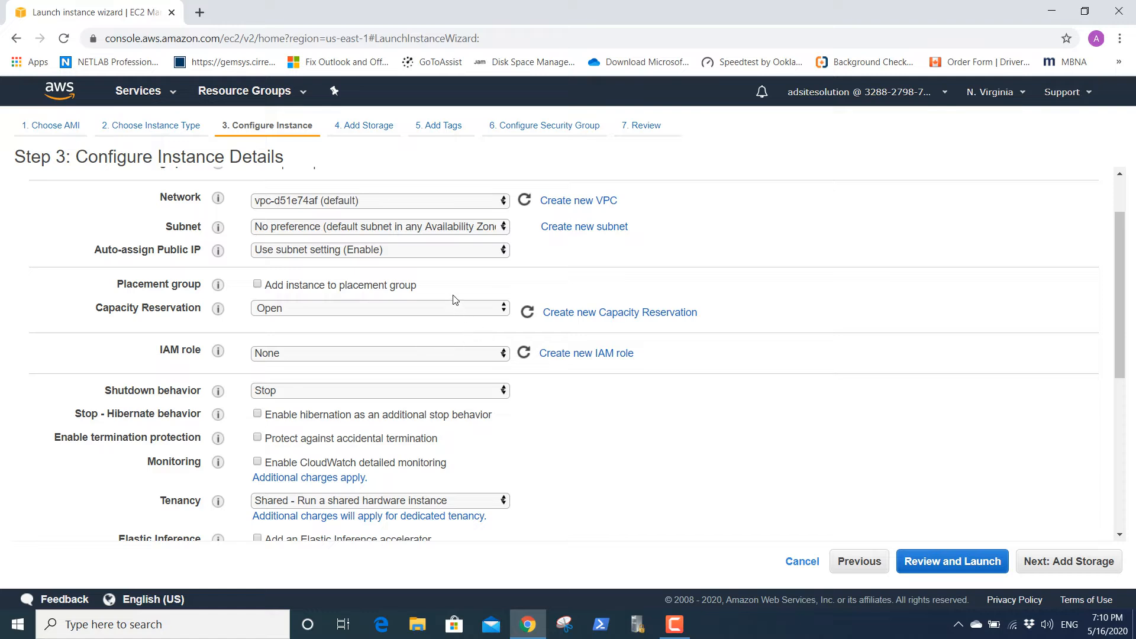
{"action": "scroll", "coordinate": [456, 300], "scroll_direction": "down", "scroll_amount": 1}
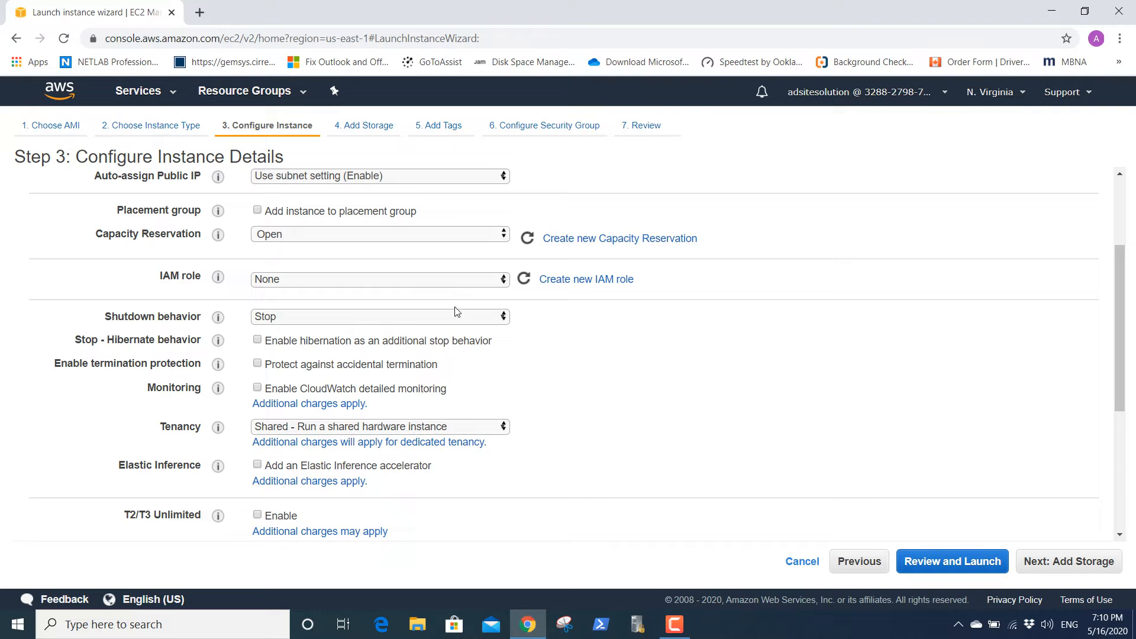
{"action": "left_click", "coordinate": [1090, 567]}
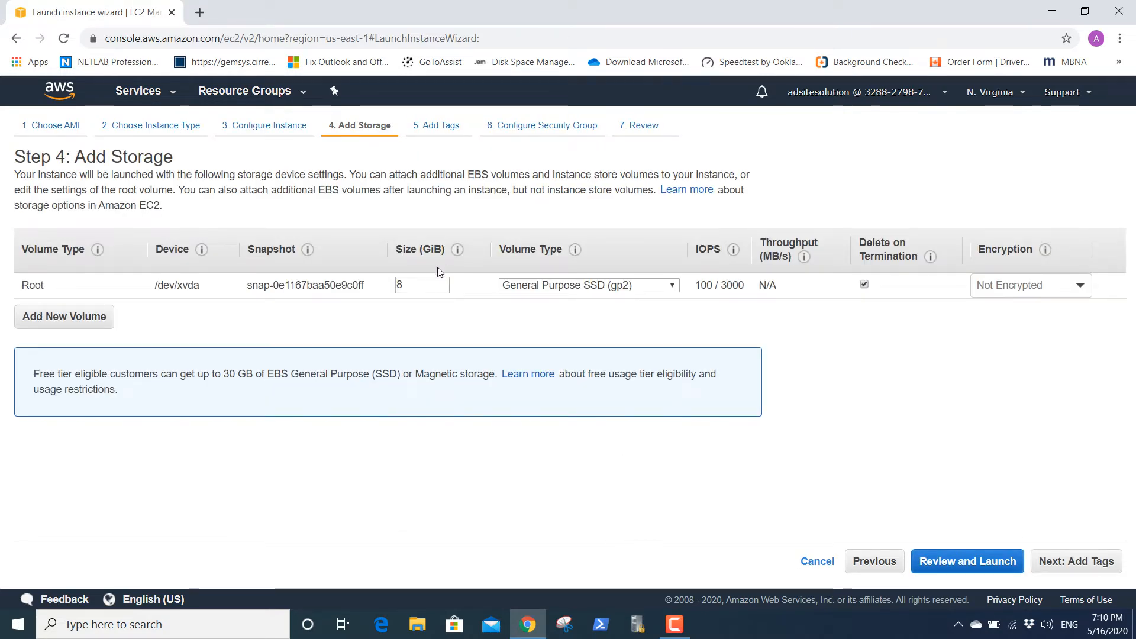
Step: Keep the root volume at 8 GiB on General Purpose SSD (gp2) and continue to the tags
{"action": "double_click", "coordinate": [414, 287]}
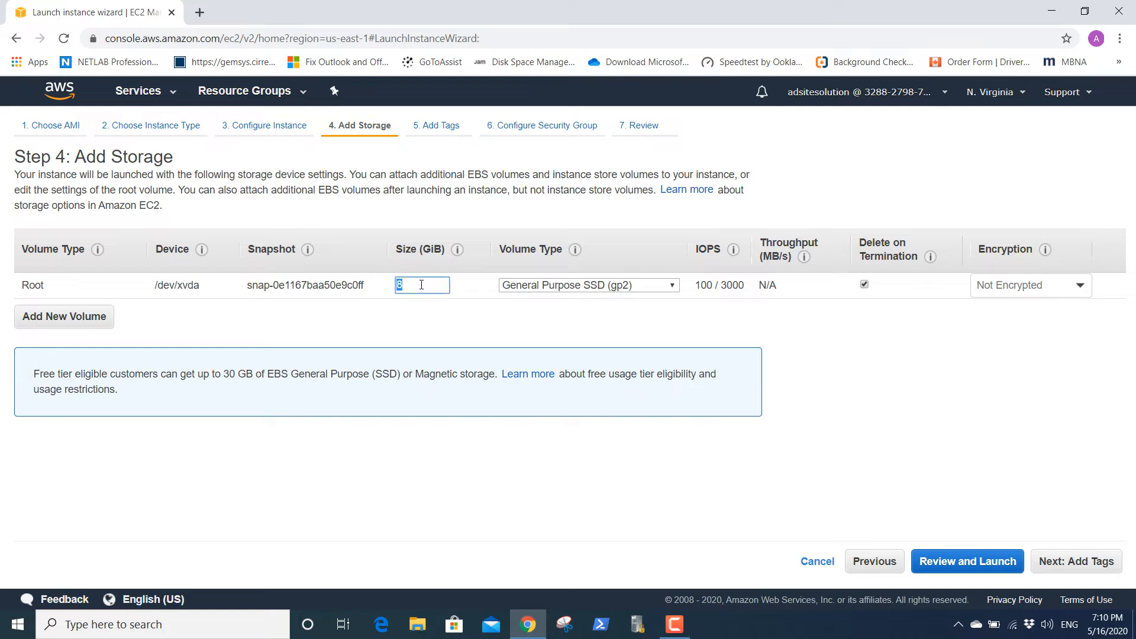
{"action": "left_click", "coordinate": [601, 288]}
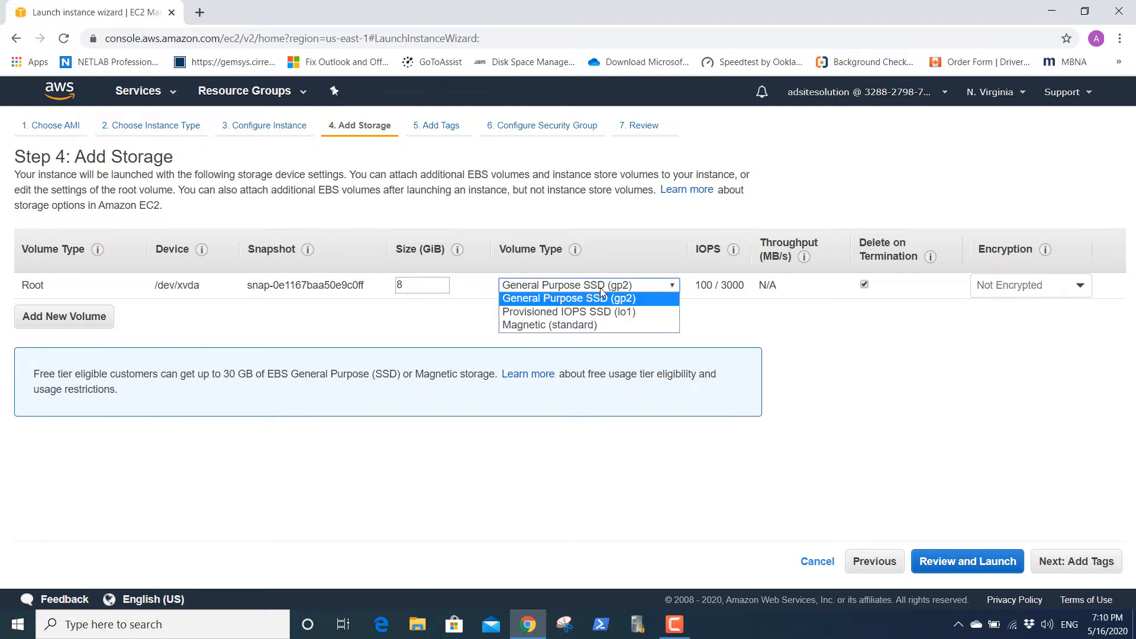
{"action": "left_click", "coordinate": [601, 294]}
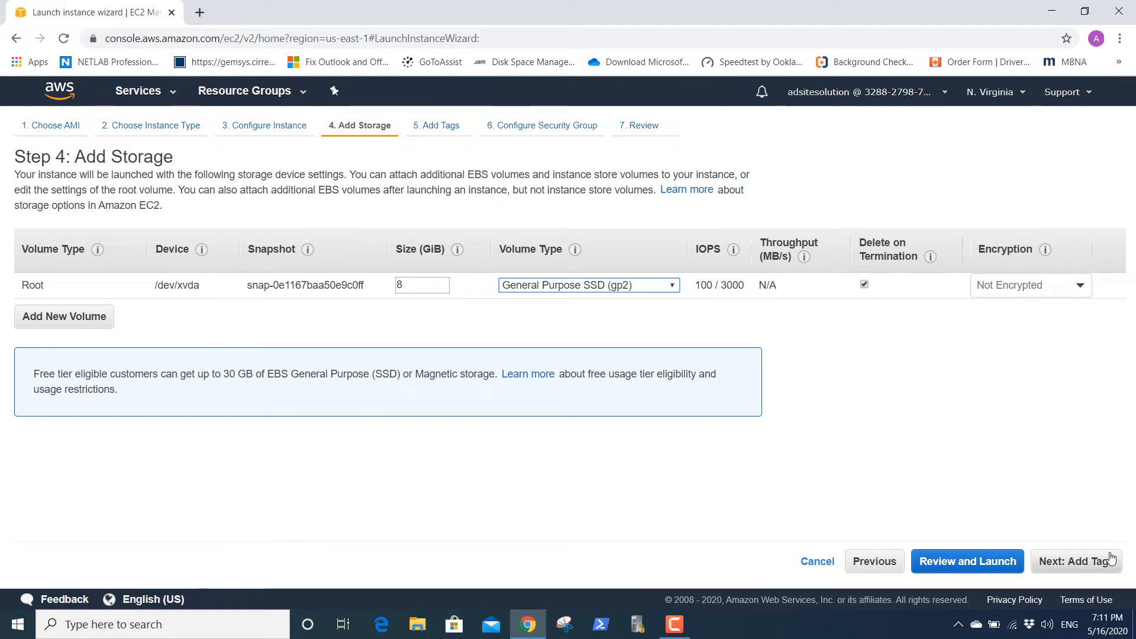
{"action": "left_click", "coordinate": [1076, 561]}
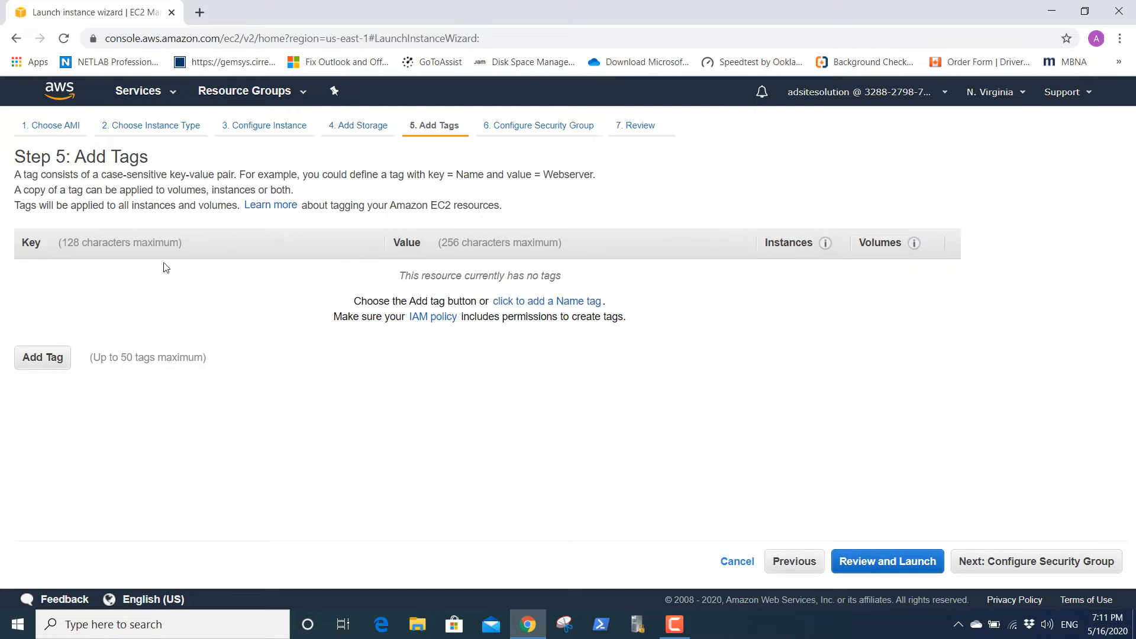
Step: Add a tag with the key Name and the value MyFirstEc2, and continue to the security group configuration
{"action": "left_click", "coordinate": [27, 360]}
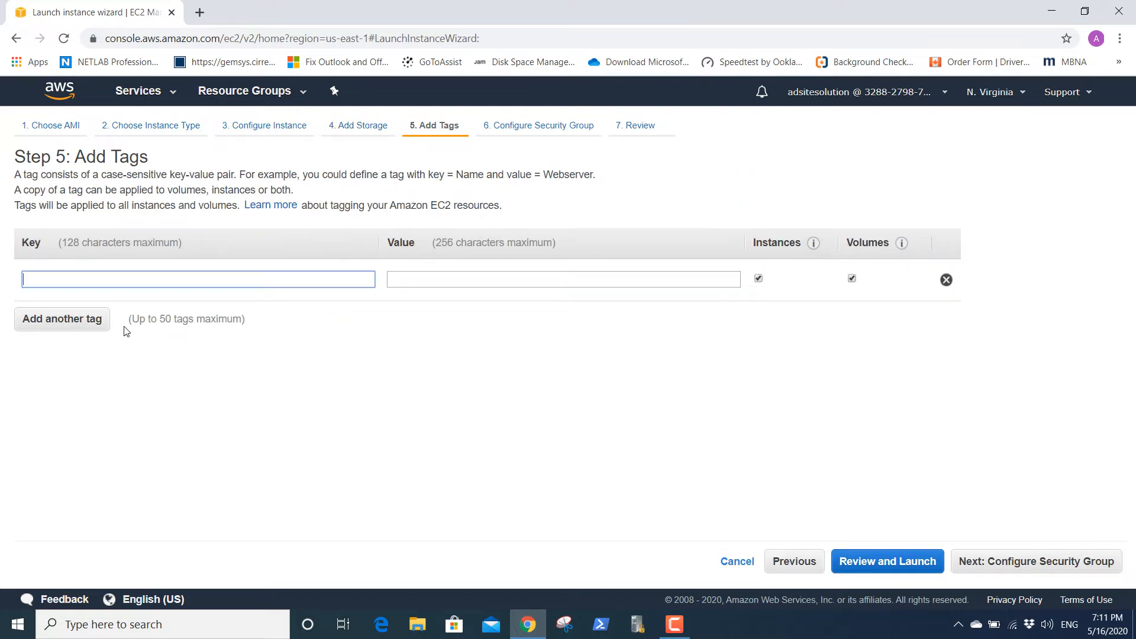
{"action": "type", "text": "Name"}
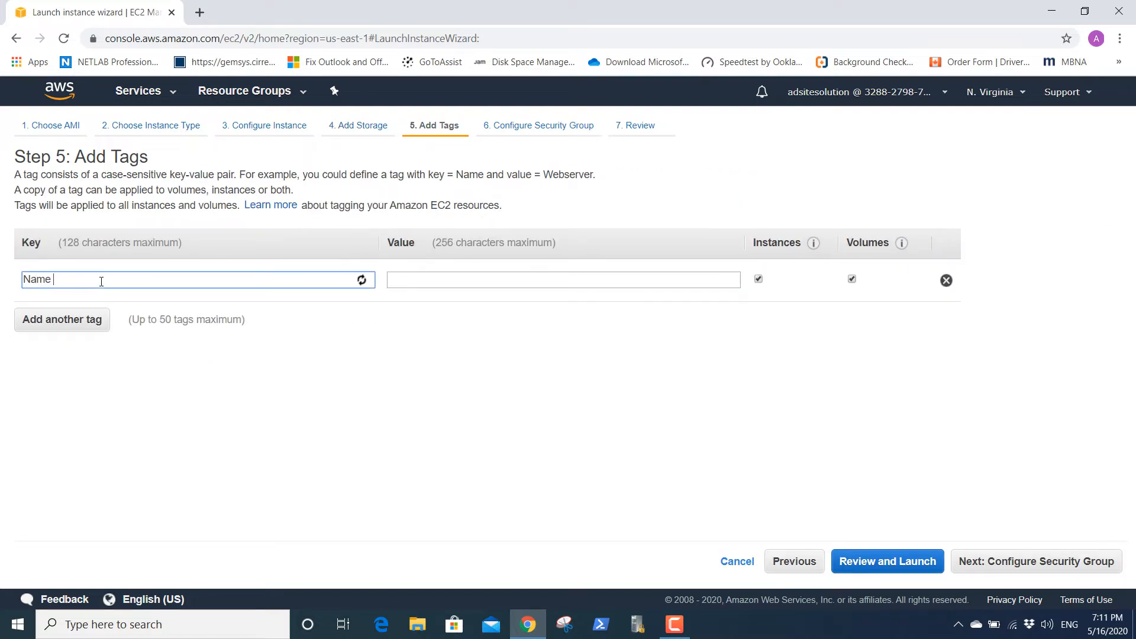
{"action": "key", "text": "Tab"}
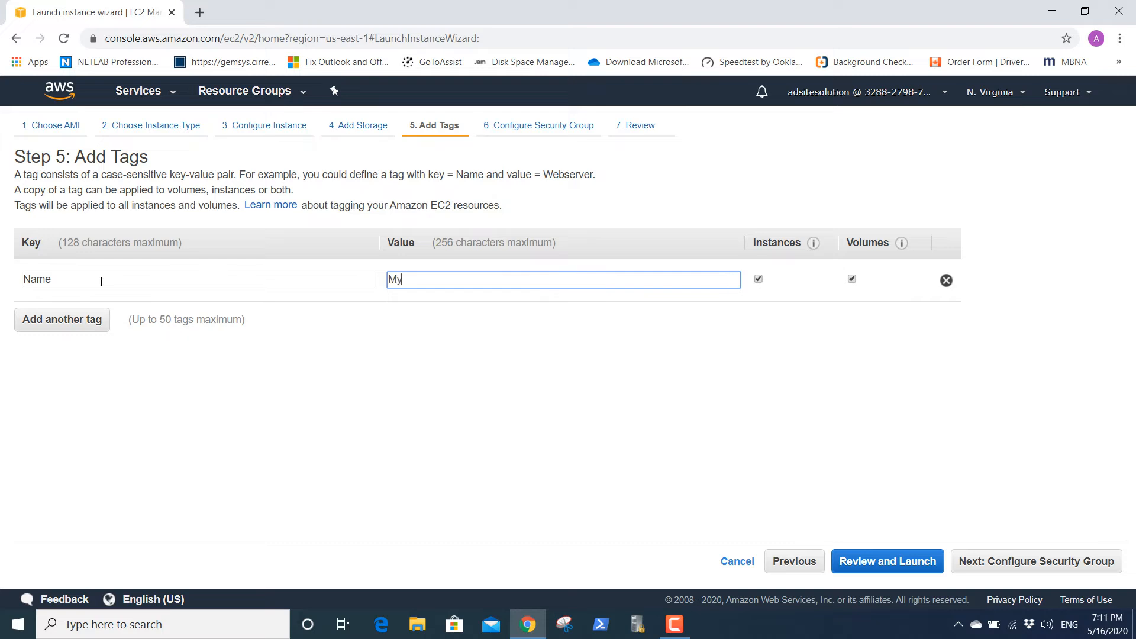
{"action": "type", "text": "MyFirstEc2"}
{"action": "left_click", "coordinate": [1066, 563]}
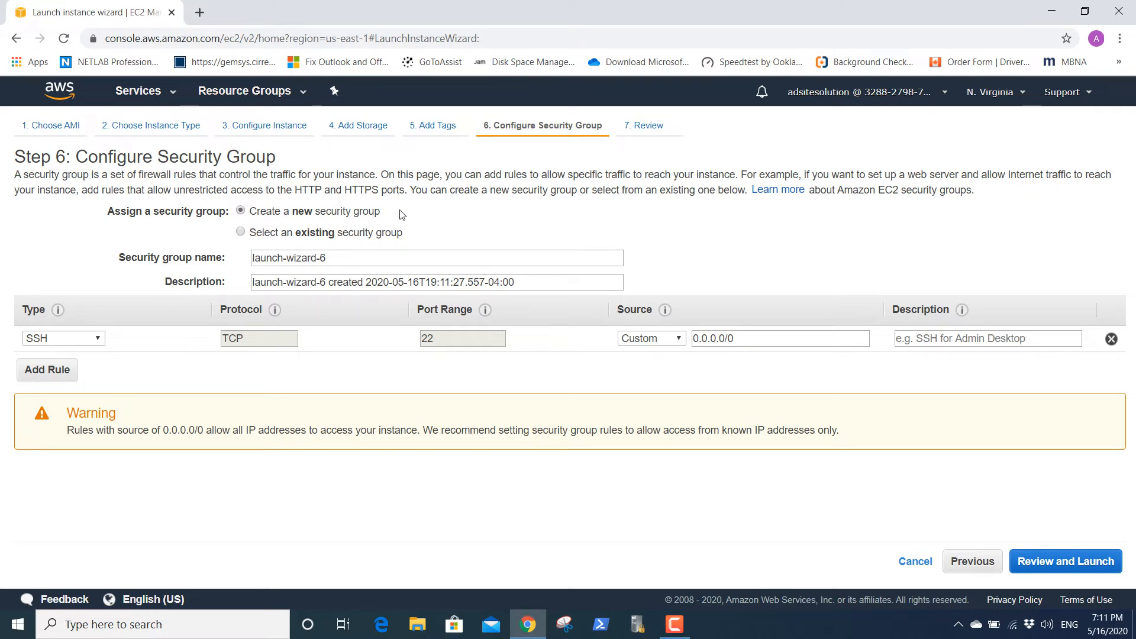
Step: View the existing security groups and return to the option to create a new security group
{"action": "left_click", "coordinate": [343, 233]}
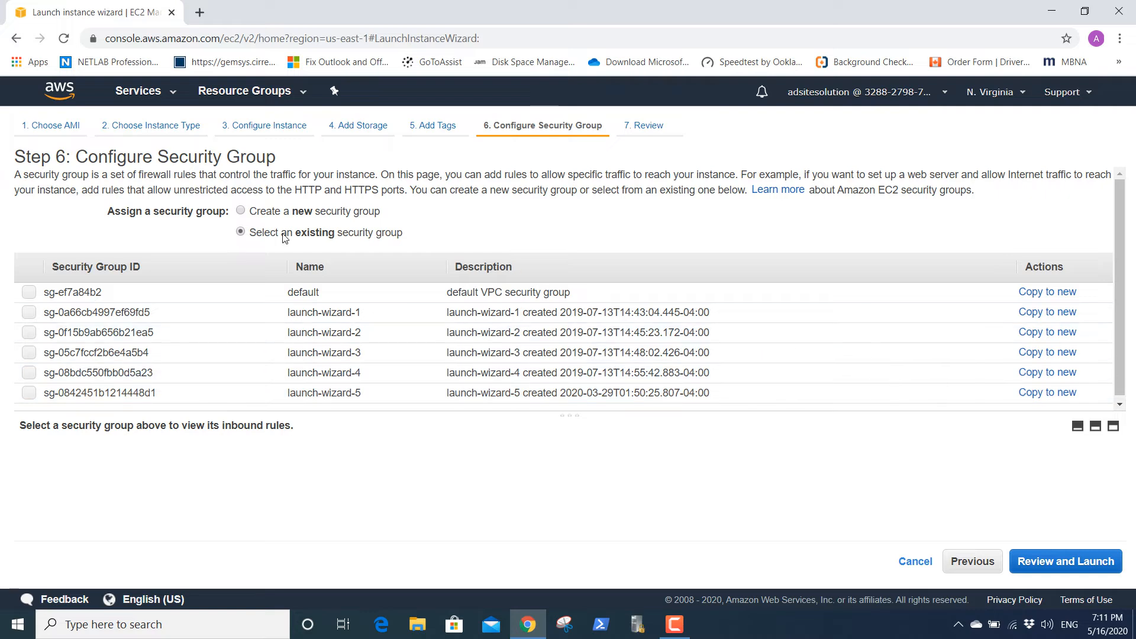
{"action": "left_click", "coordinate": [241, 211]}
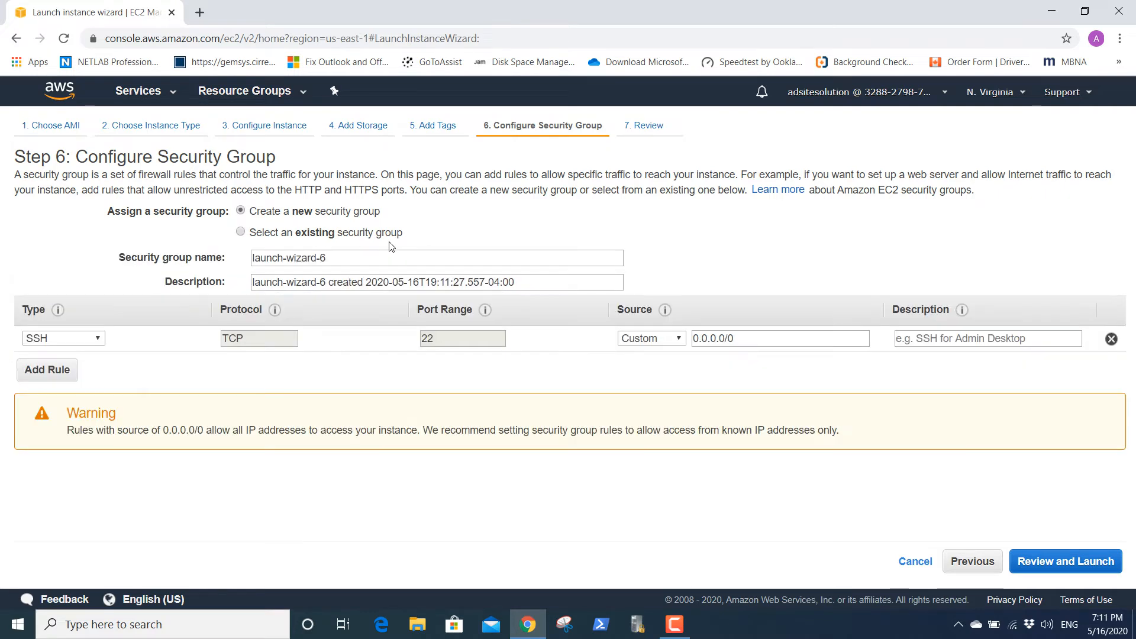
Step: Assign the existing default security group to the instance and continue to the launch review
{"action": "left_click", "coordinate": [241, 232]}
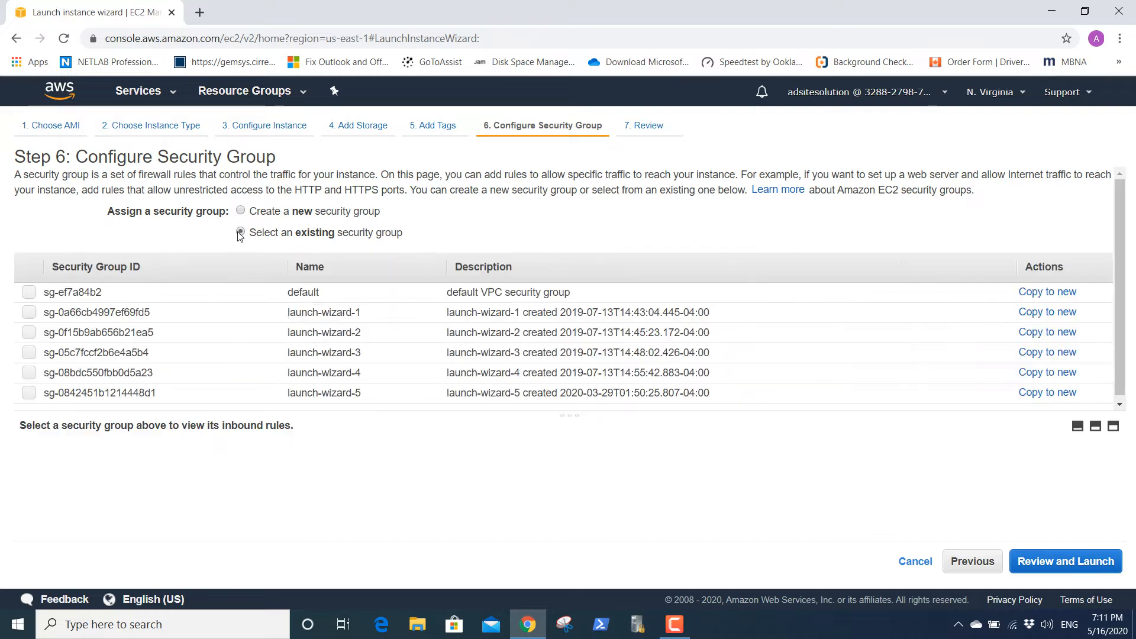
{"action": "left_click", "coordinate": [29, 292]}
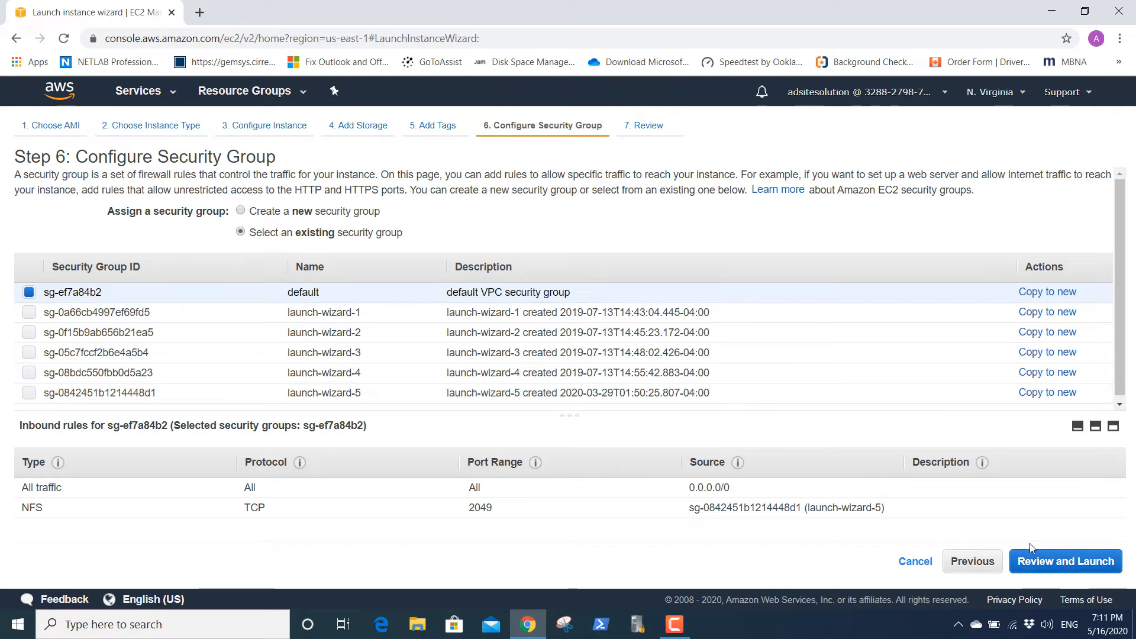
{"action": "left_click", "coordinate": [1096, 562]}
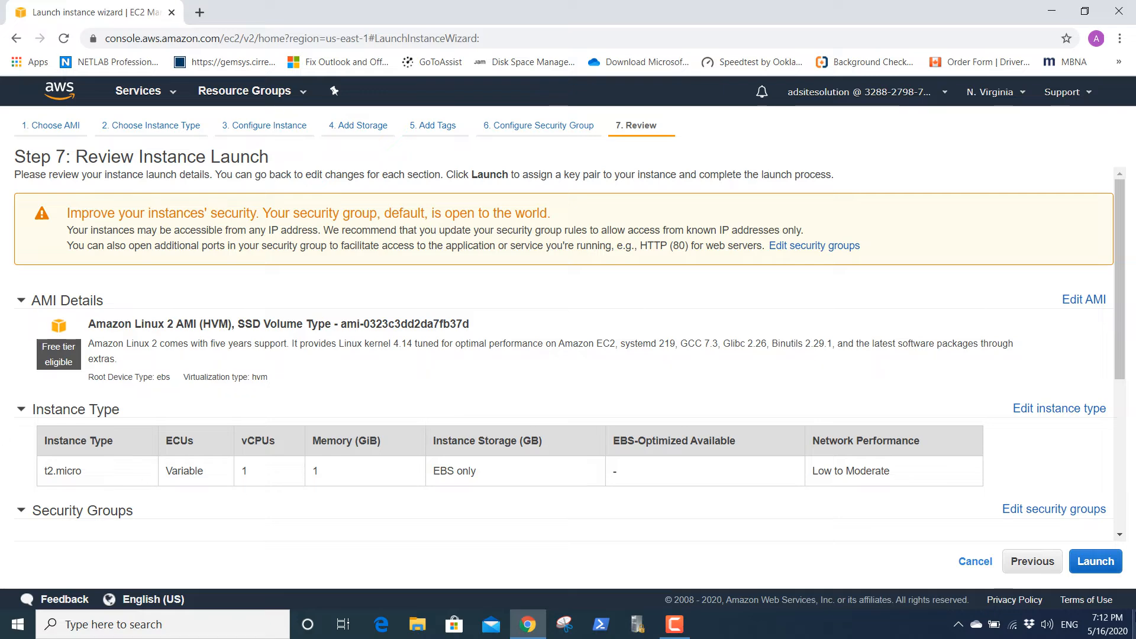
Step: Proceed to launch the instance and choose to create a new key pair named OntarioKey
{"action": "left_click", "coordinate": [1093, 568]}
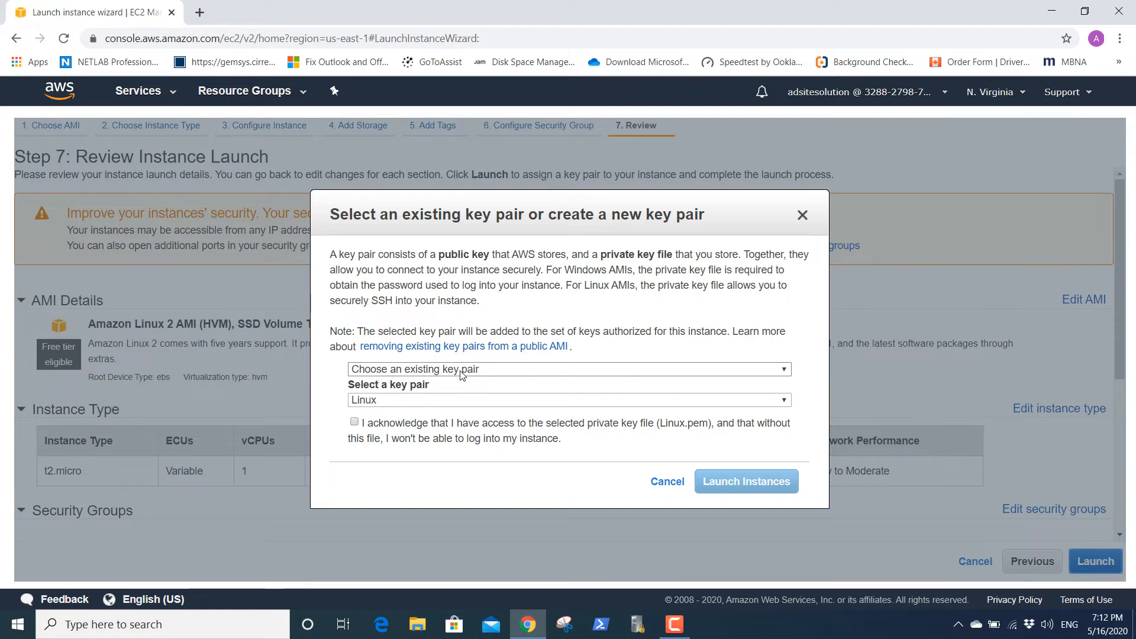
{"action": "left_click", "coordinate": [511, 369]}
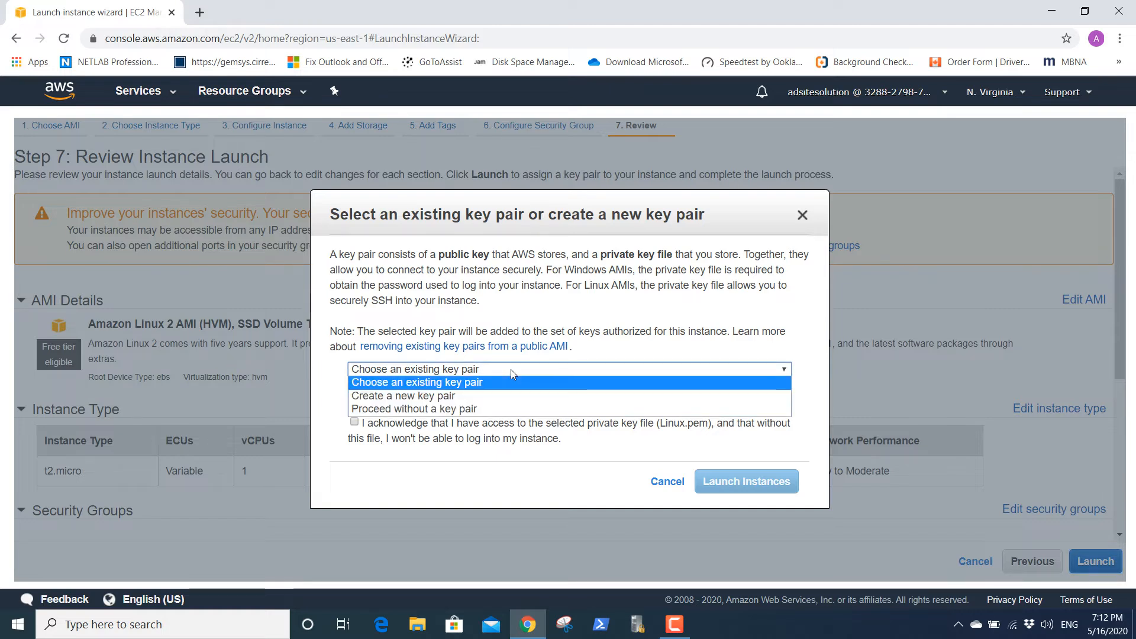
{"action": "left_click", "coordinate": [481, 395]}
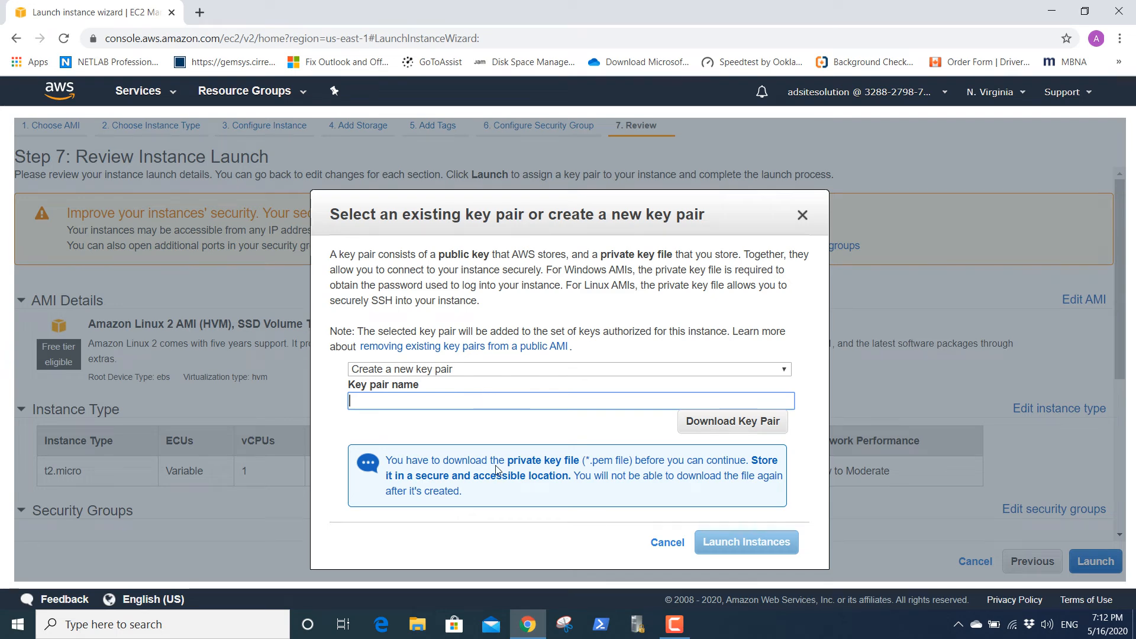
{"action": "type", "text": "ONtario"}
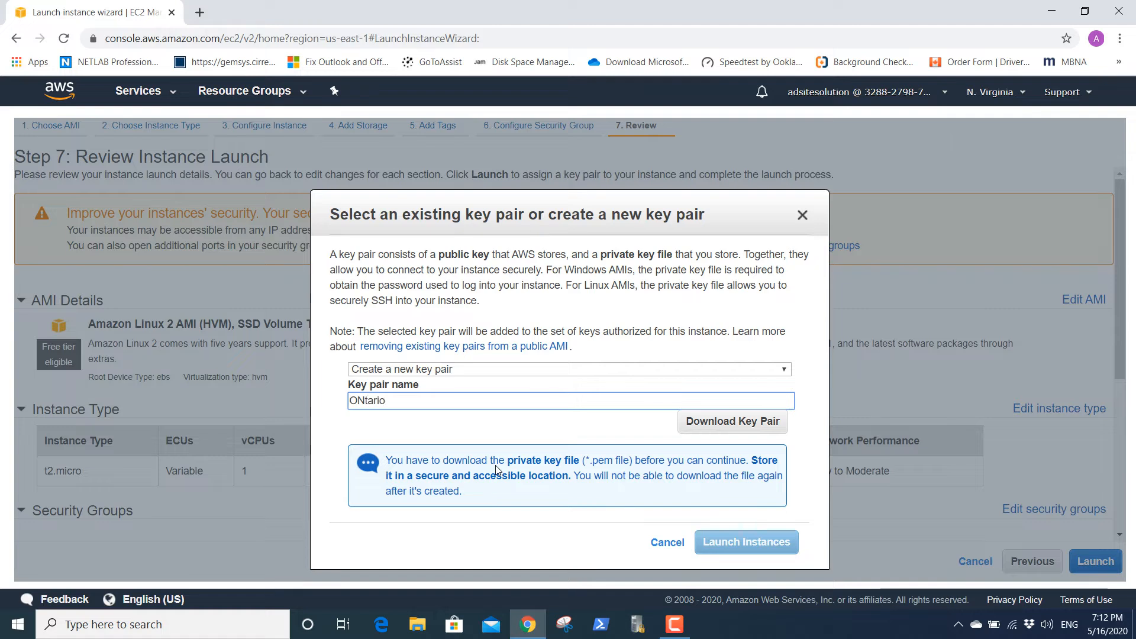
{"action": "key", "text": "BackSpace"}
{"action": "key", "text": "BackSpace"}
{"action": "key", "text": "BackSpace"}
{"action": "key", "text": "BackSpace"}
{"action": "key", "text": "BackSpace"}
{"action": "key", "text": "BackSpace"}
{"action": "type", "text": "ntario"}
{"action": "key", "text": "BackSpace"}
{"action": "key", "text": "BackSpace"}
{"action": "key", "text": "BackSpace"}
{"action": "key", "text": "BackSpace"}
{"action": "key", "text": "BackSpace"}
{"action": "type", "text": "tarioKey"}
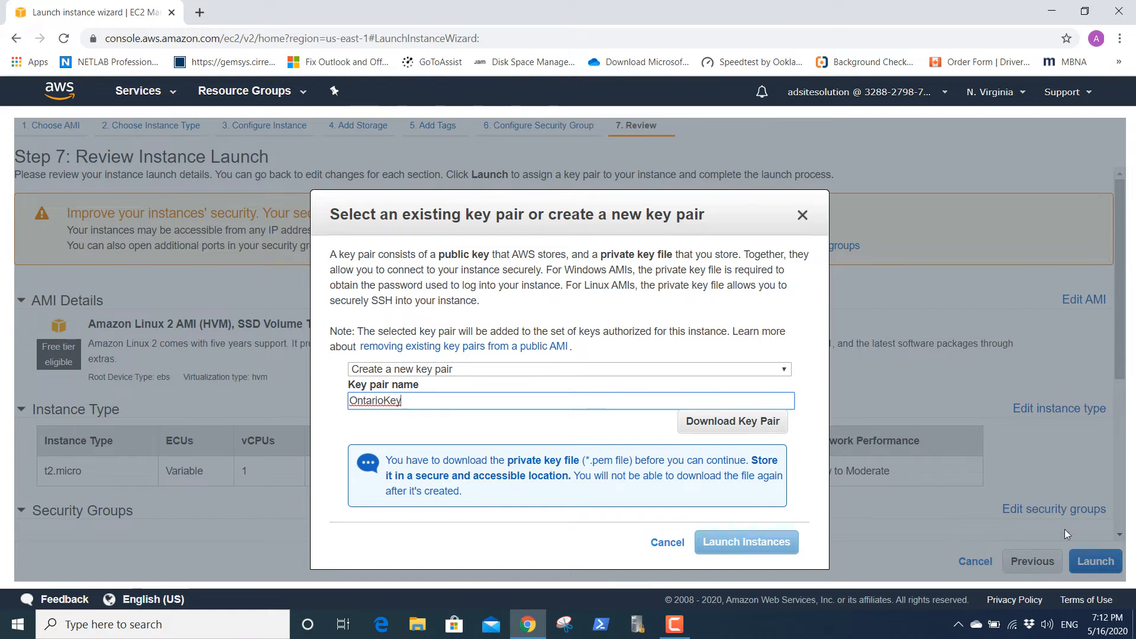
Step: Download the key pair as the PEM file OntarioKey into a new folder named Ec2 on the Desktop
{"action": "left_click", "coordinate": [731, 426]}
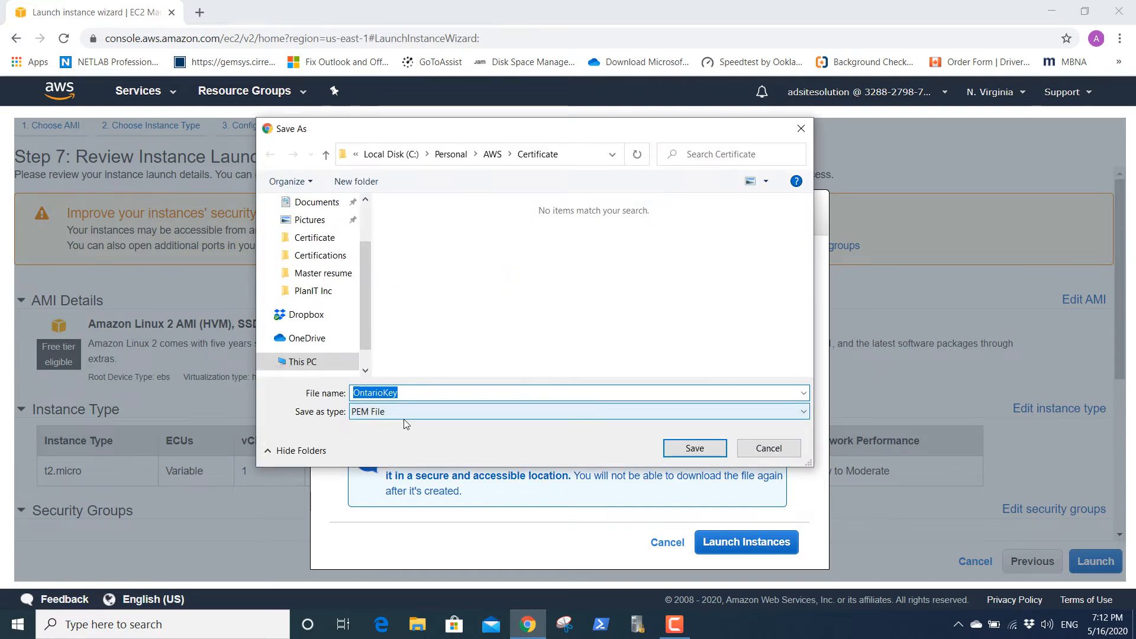
{"action": "left_click_drag", "start_coordinate": [363, 307], "coordinate": [365, 246]}
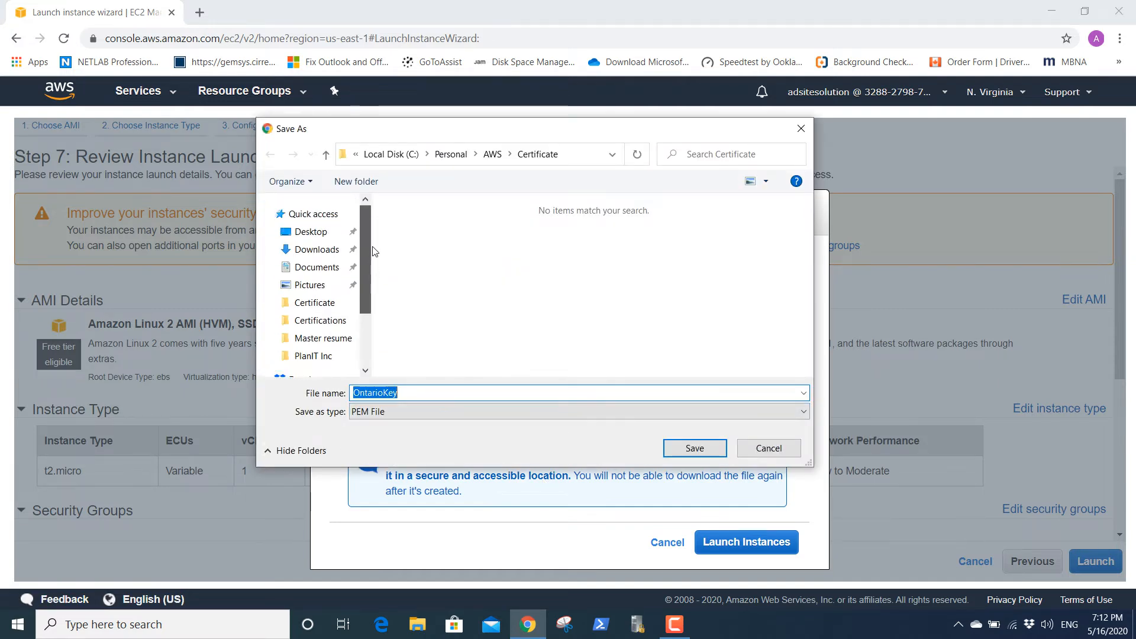
{"action": "left_click", "coordinate": [309, 231]}
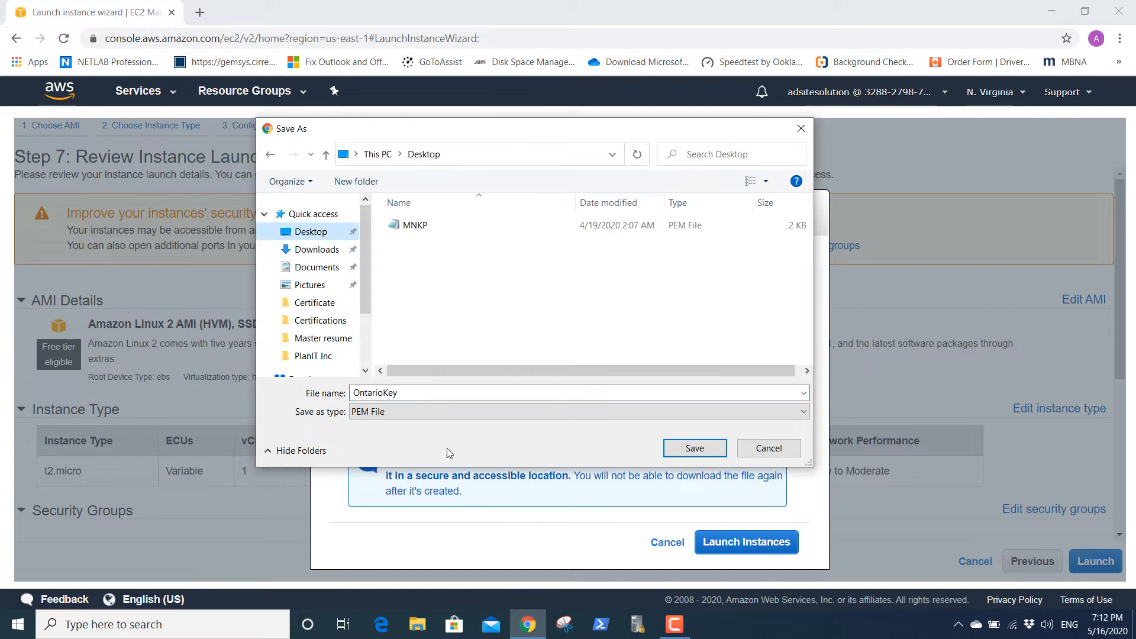
{"action": "left_click", "coordinate": [355, 181]}
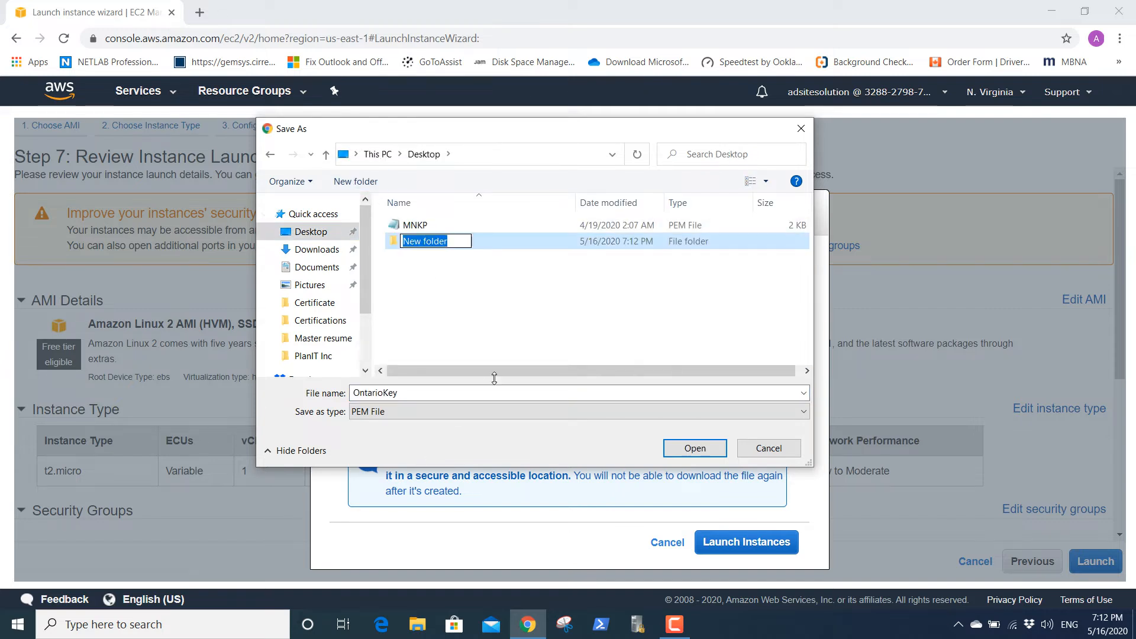
{"action": "type", "text": "Ec2"}
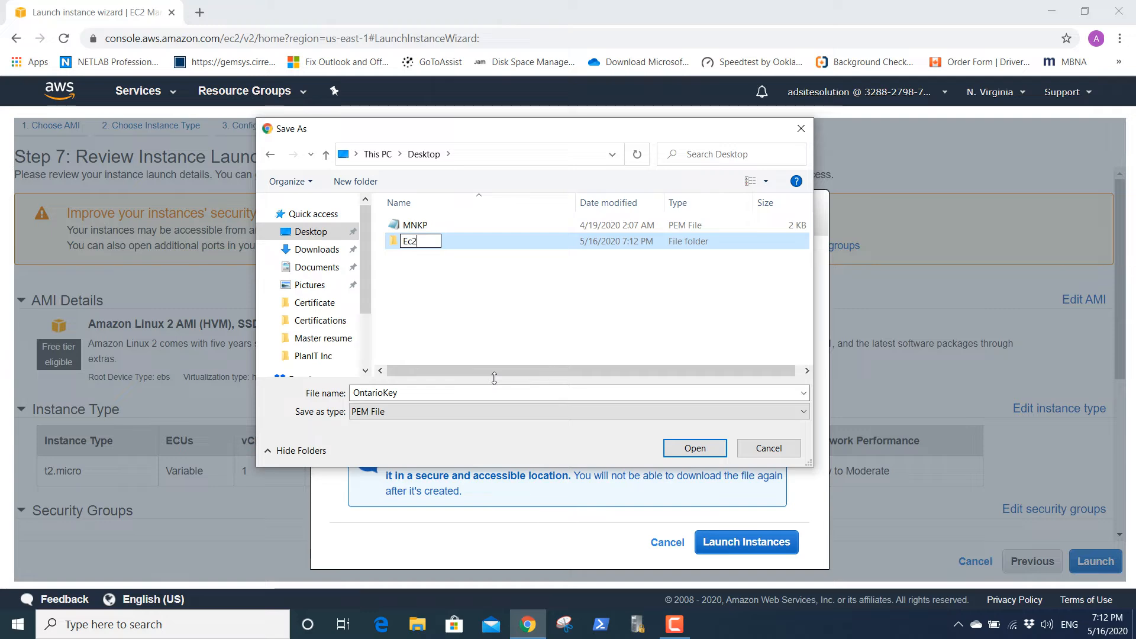
{"action": "key", "text": "Return"}
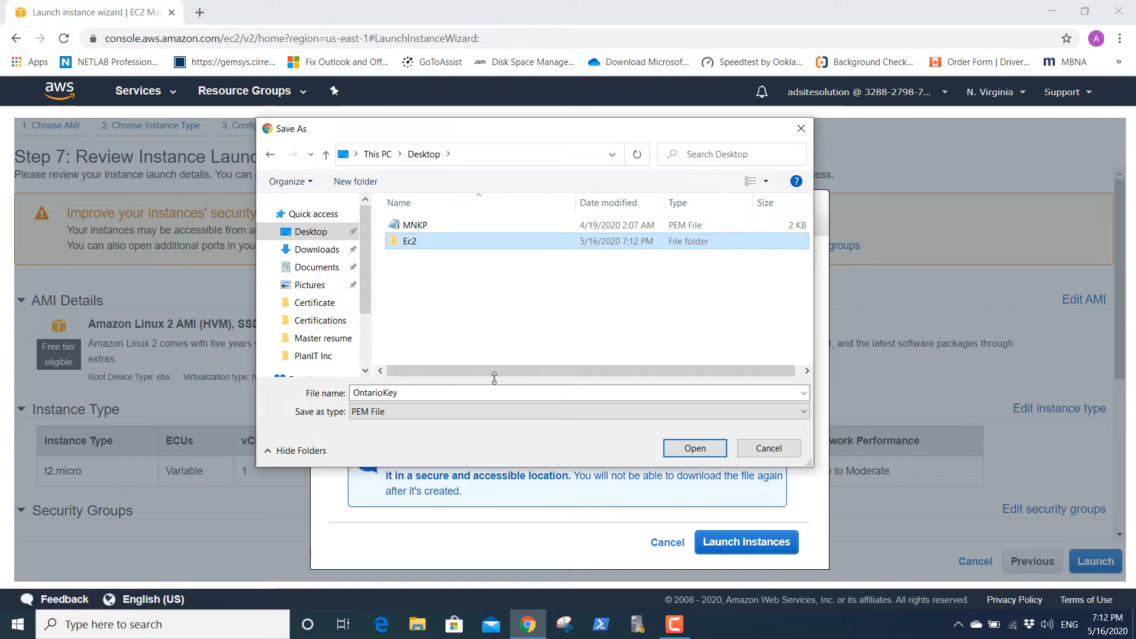
{"action": "key", "text": "Return"}
{"action": "left_click", "coordinate": [693, 452]}
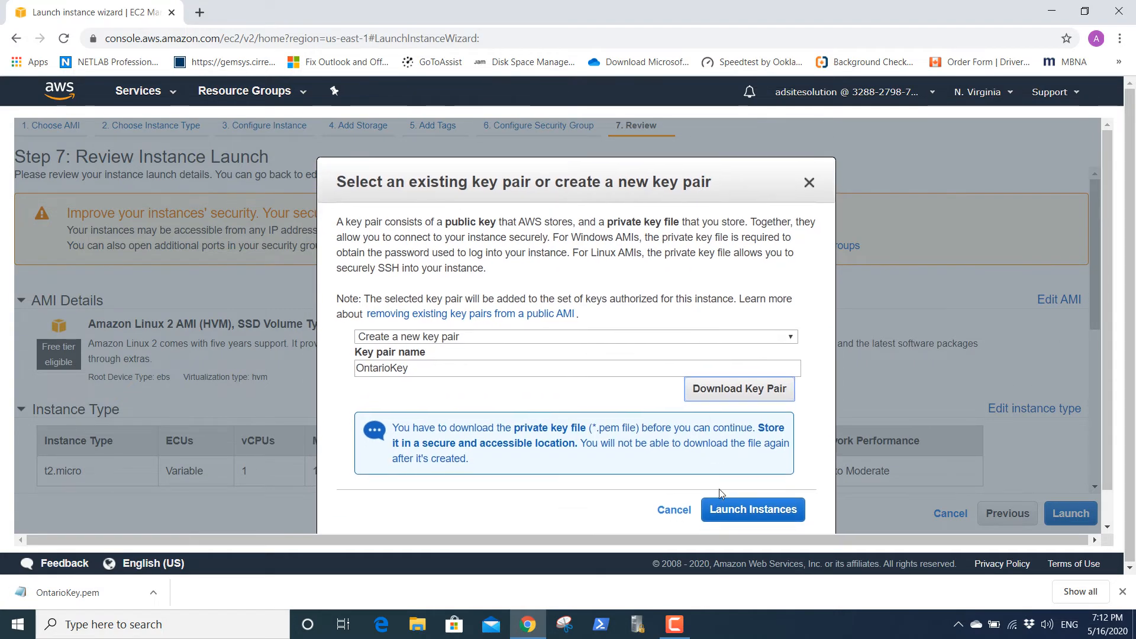
Step: Launch the instance with the new key pair and open the list of running instances from the EC2 dashboard
{"action": "left_click", "coordinate": [762, 516]}
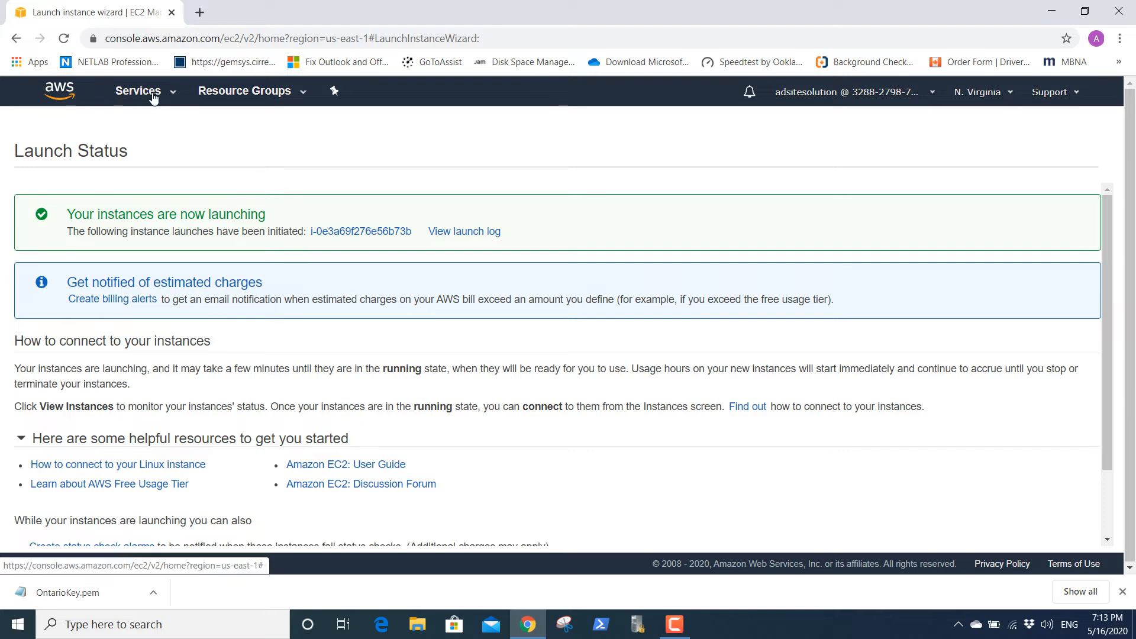
{"action": "left_click", "coordinate": [172, 98]}
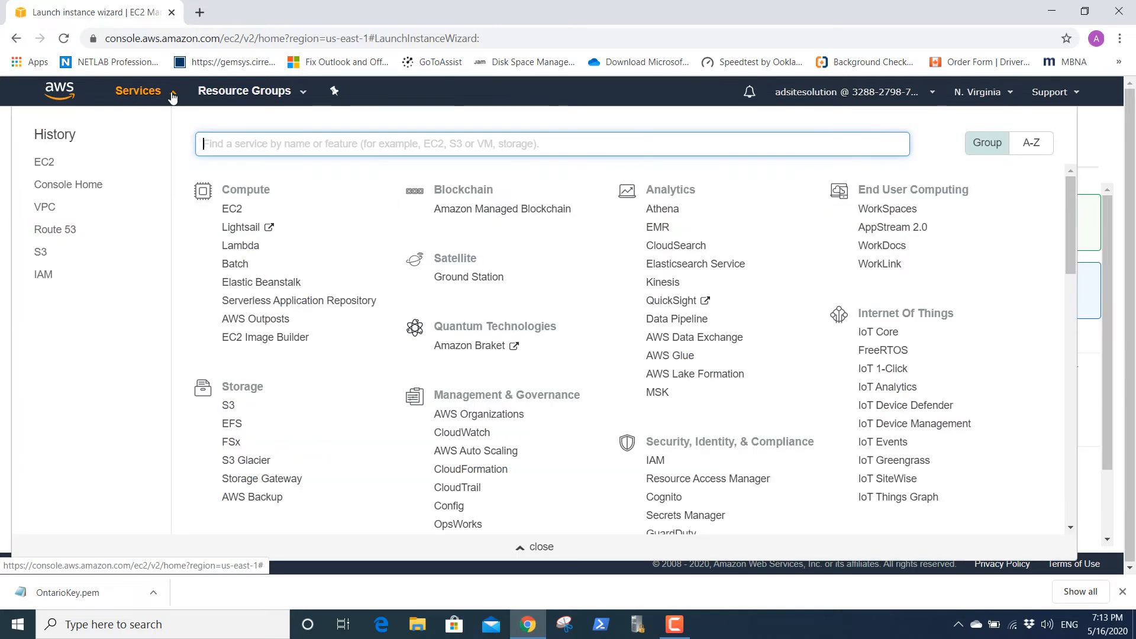
{"action": "left_click", "coordinate": [231, 210]}
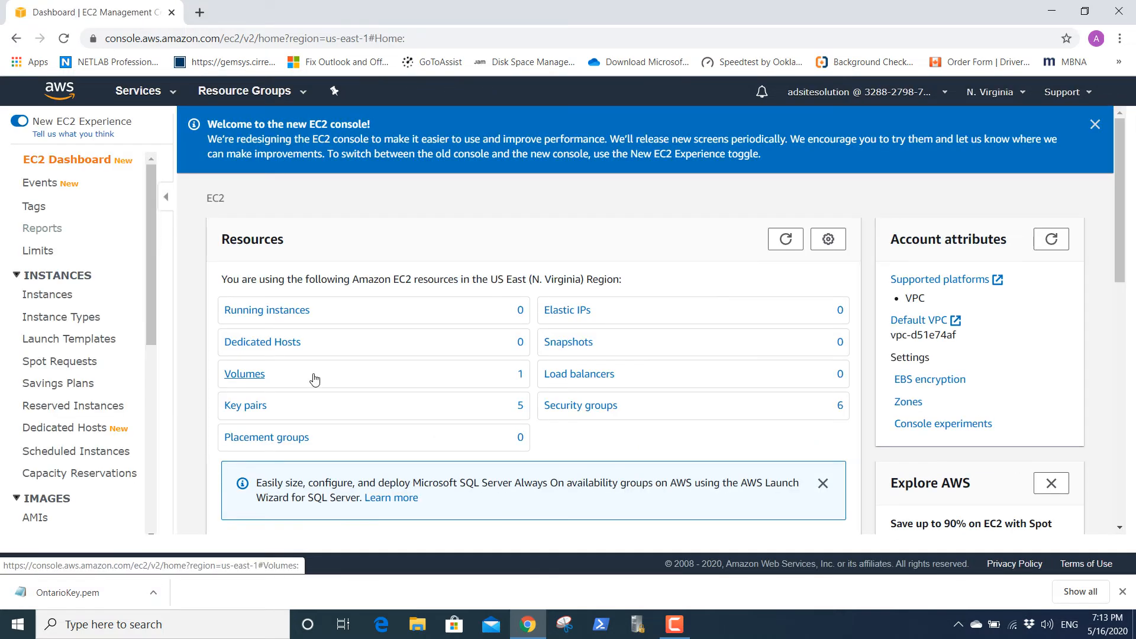
{"action": "left_click", "coordinate": [264, 311]}
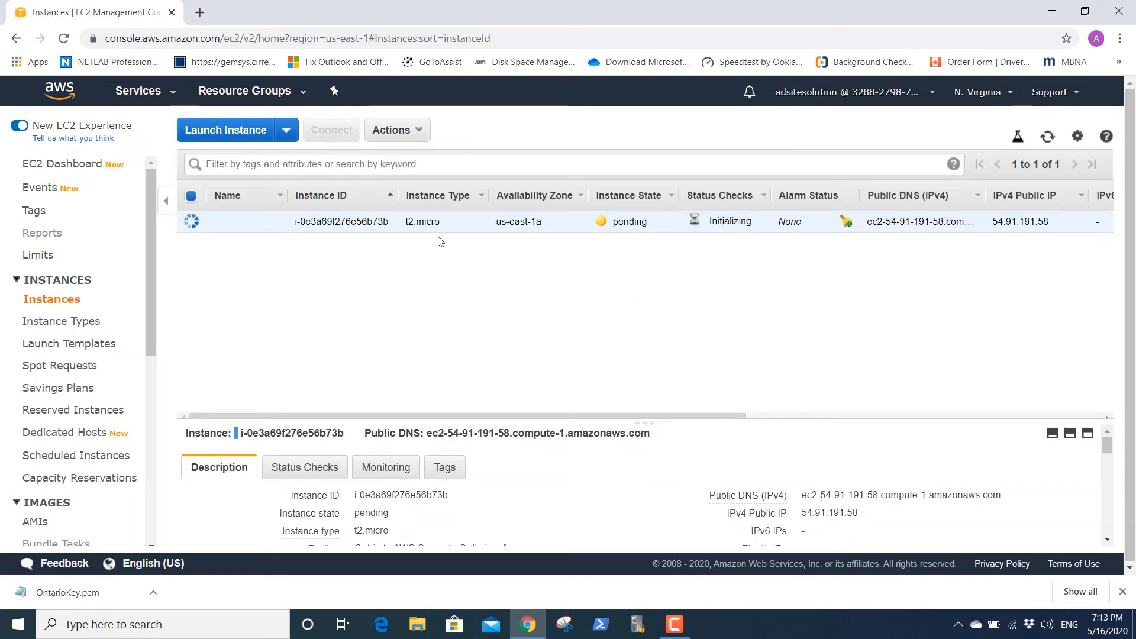
{"action": "mouse_move", "coordinate": [680, 633]}
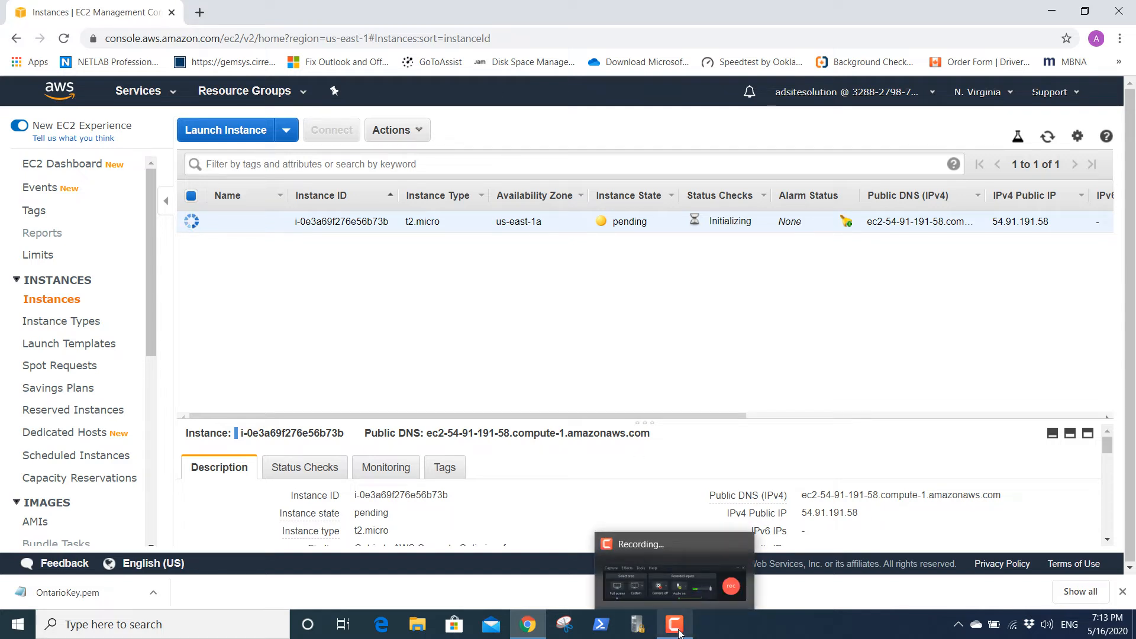
{"action": "left_click", "coordinate": [679, 633]}
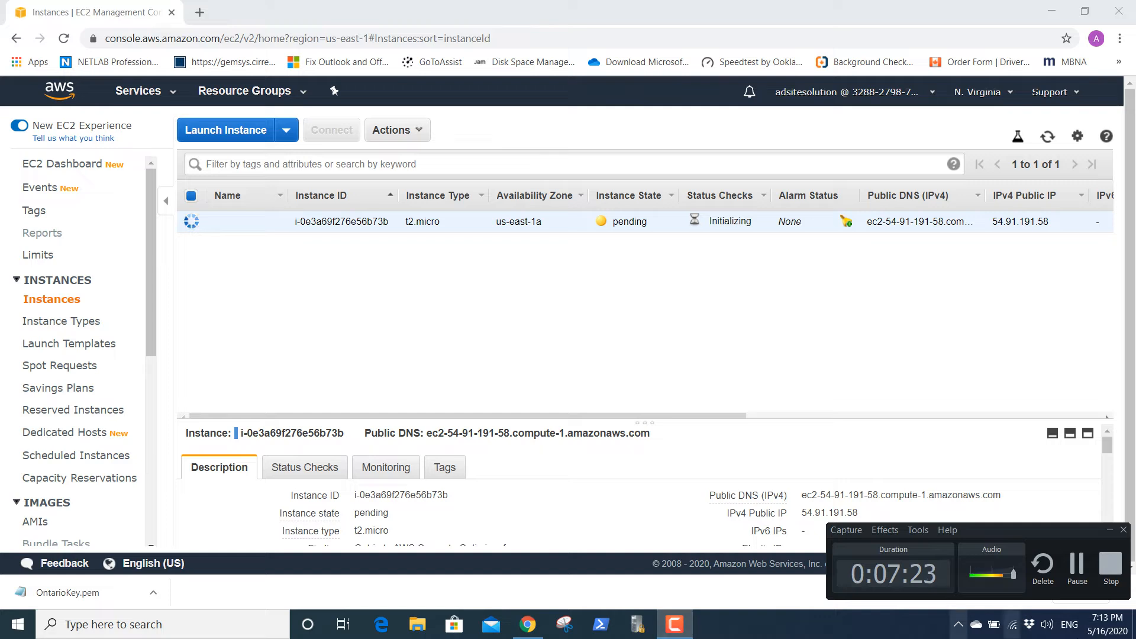
{"action": "left_click", "coordinate": [1076, 570]}
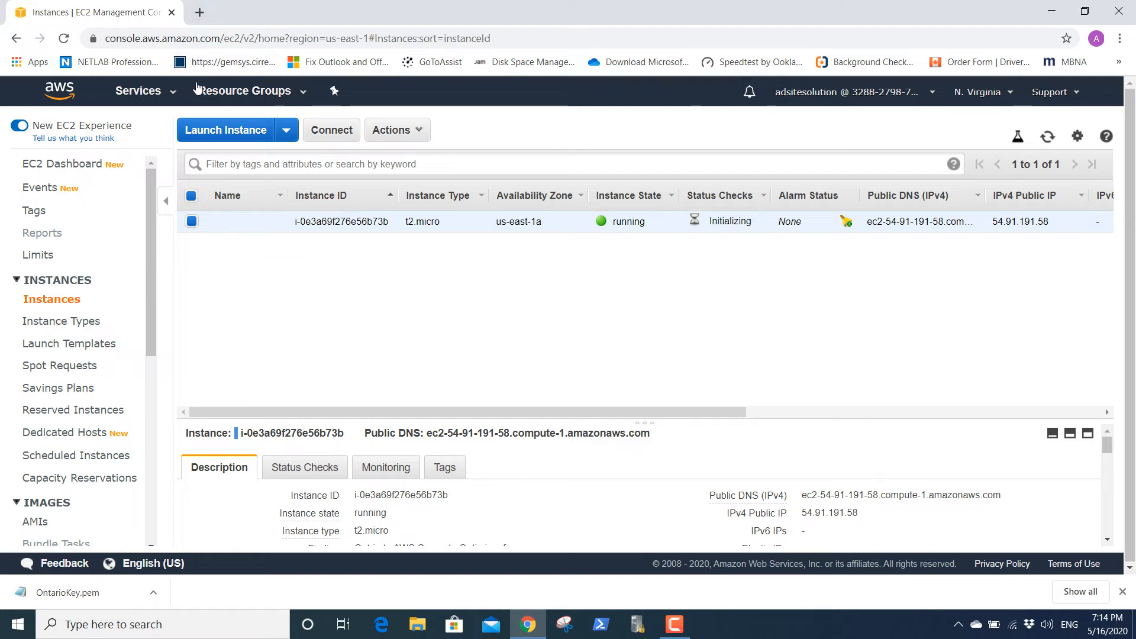
Step: Search Google for "download chrome extension" in a new browser tab and open the Chrome Web Store's Extensions page
{"action": "left_click", "coordinate": [199, 12]}
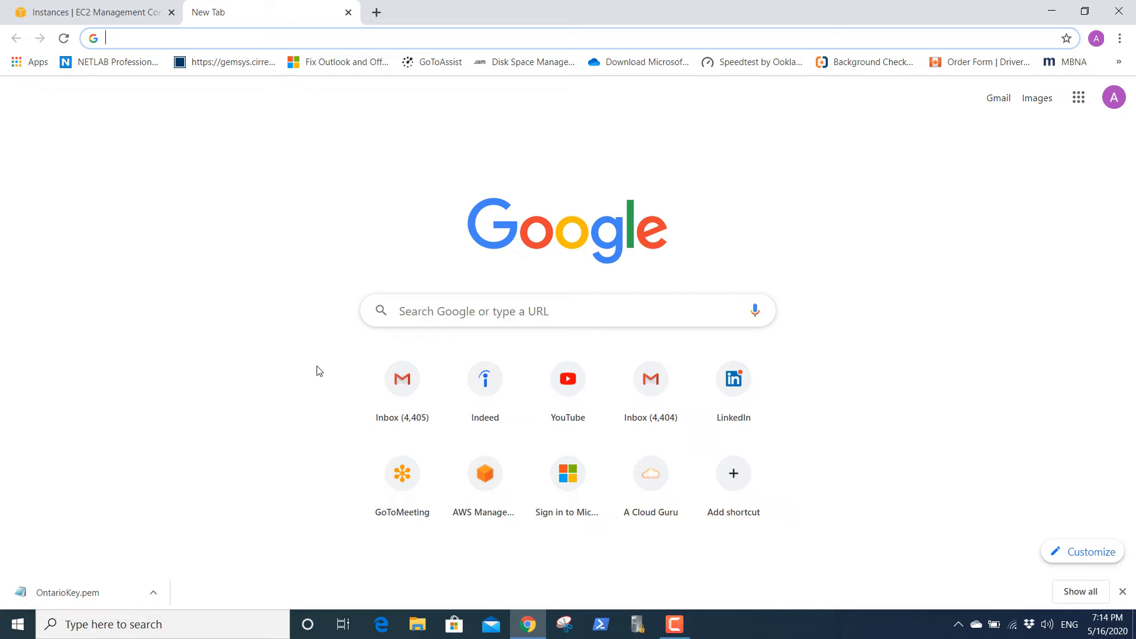
{"action": "type", "text": "download"}
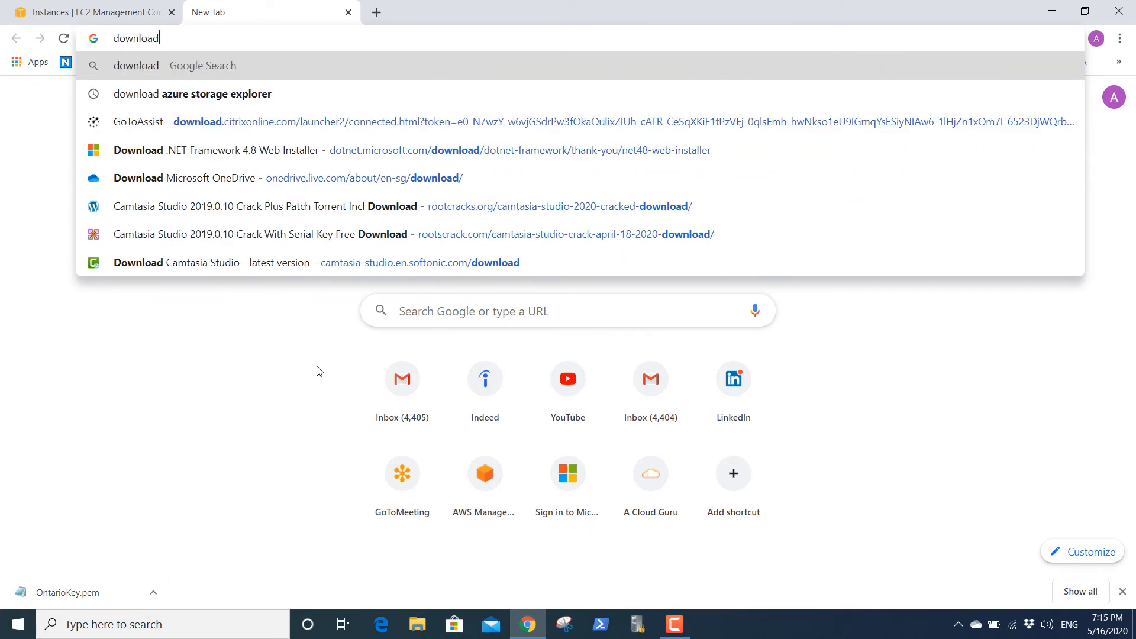
{"action": "type", "text": " and"}
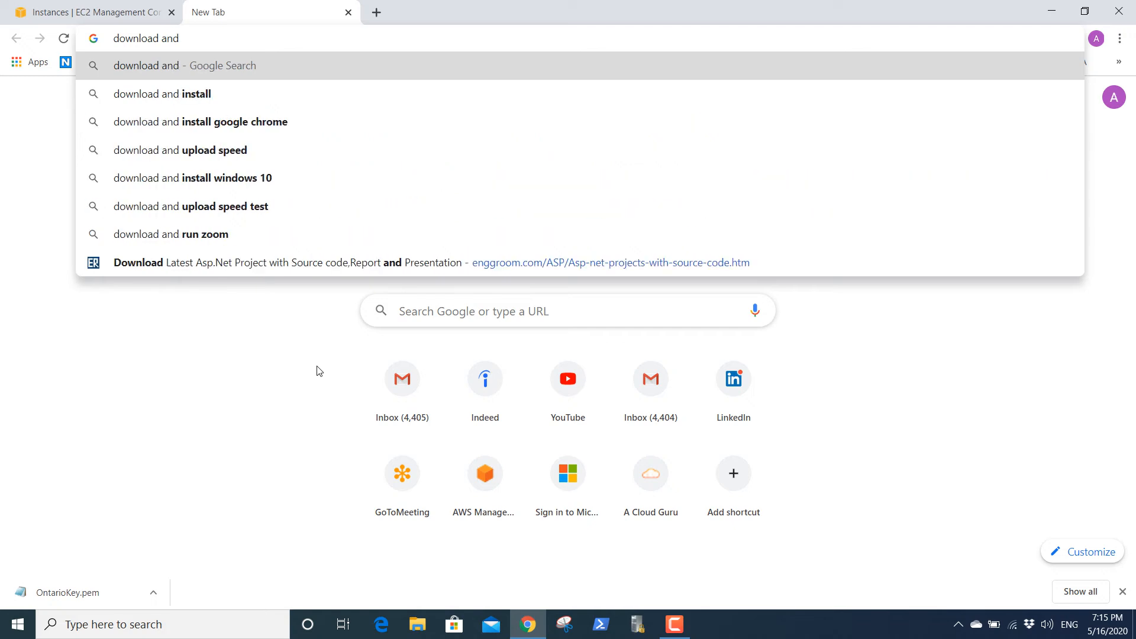
{"action": "key", "text": "BackSpace"}
{"action": "key", "text": "BackSpace"}
{"action": "key", "text": "BackSpace"}
{"action": "key", "text": "BackSpace"}
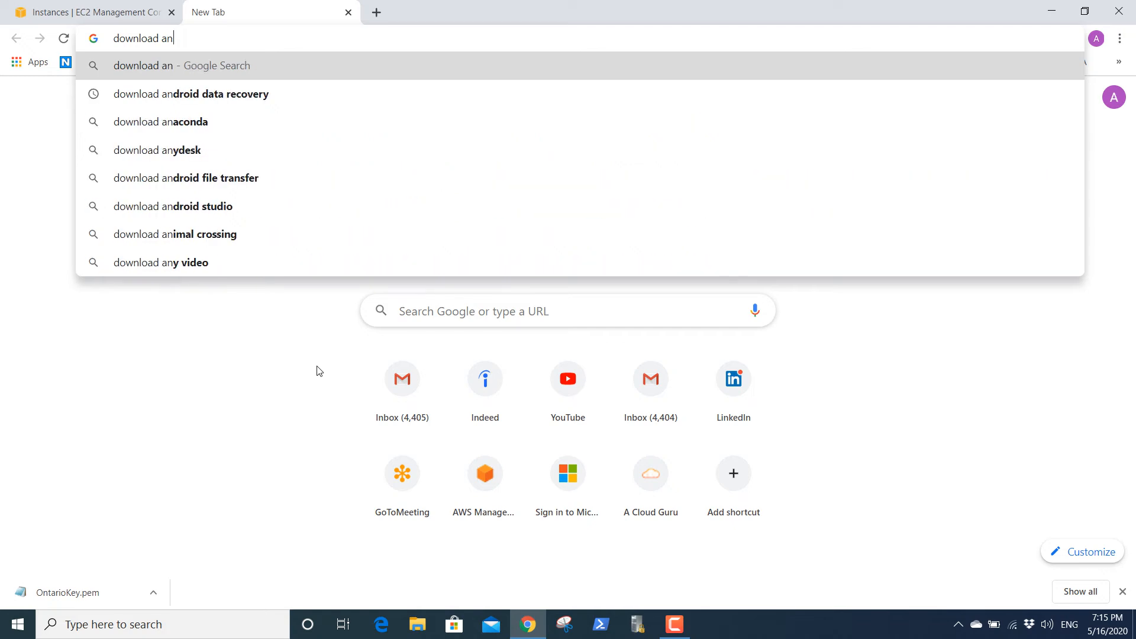
{"action": "type", "text": "chormme"}
{"action": "key", "text": "BackSpace"}
{"action": "key", "text": "BackSpace"}
{"action": "key", "text": "BackSpace"}
{"action": "key", "text": "BackSpace"}
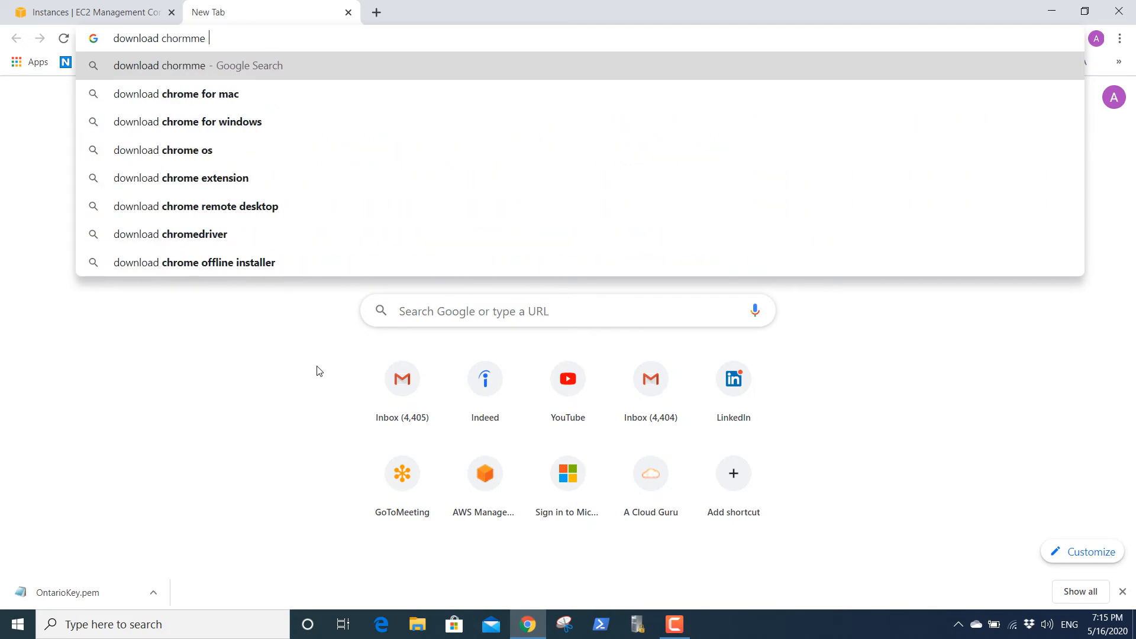
{"action": "key", "text": "BackSpace"}
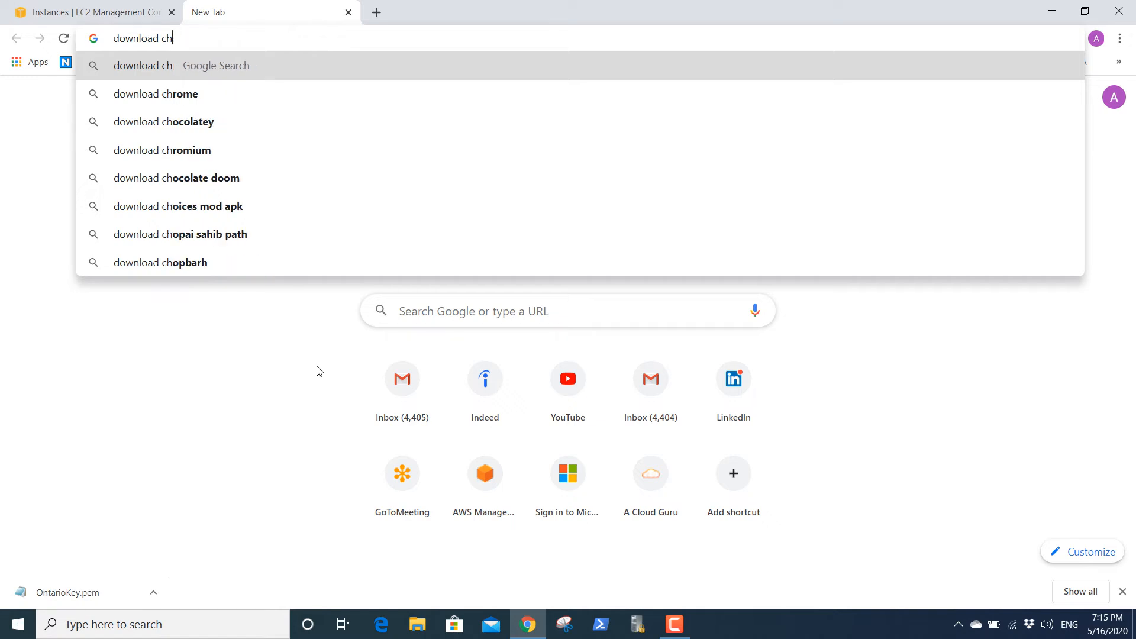
{"action": "type", "text": "rome extension"}
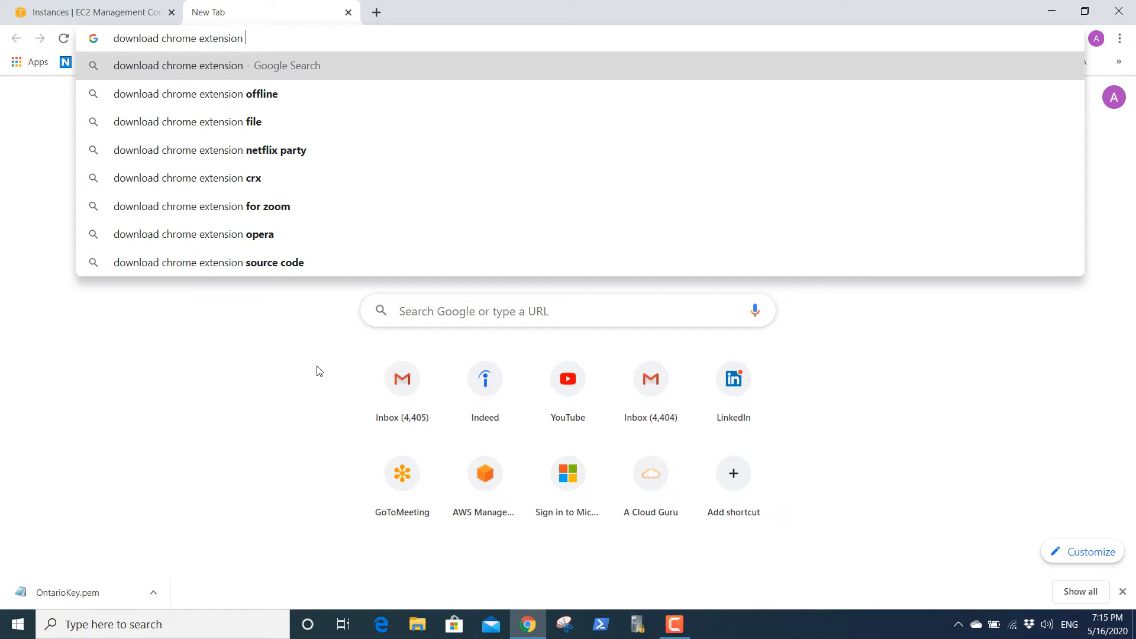
{"action": "type", "text": "sec"}
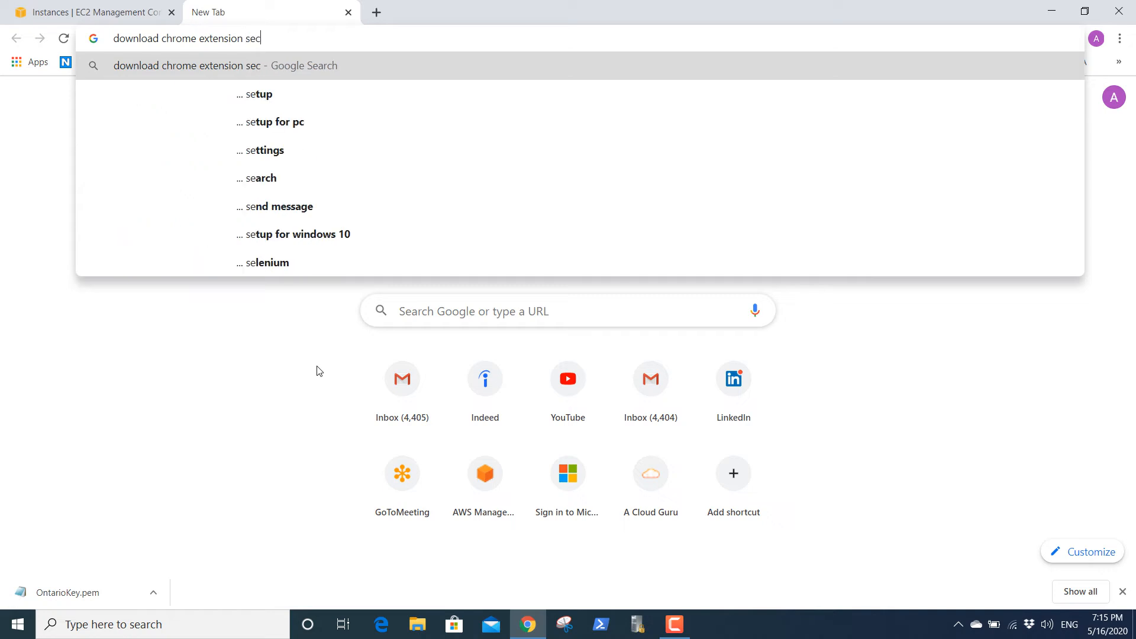
{"action": "key", "text": "BackSpace"}
{"action": "key", "text": "BackSpace"}
{"action": "key", "text": "BackSpace"}
{"action": "key", "text": "Return"}
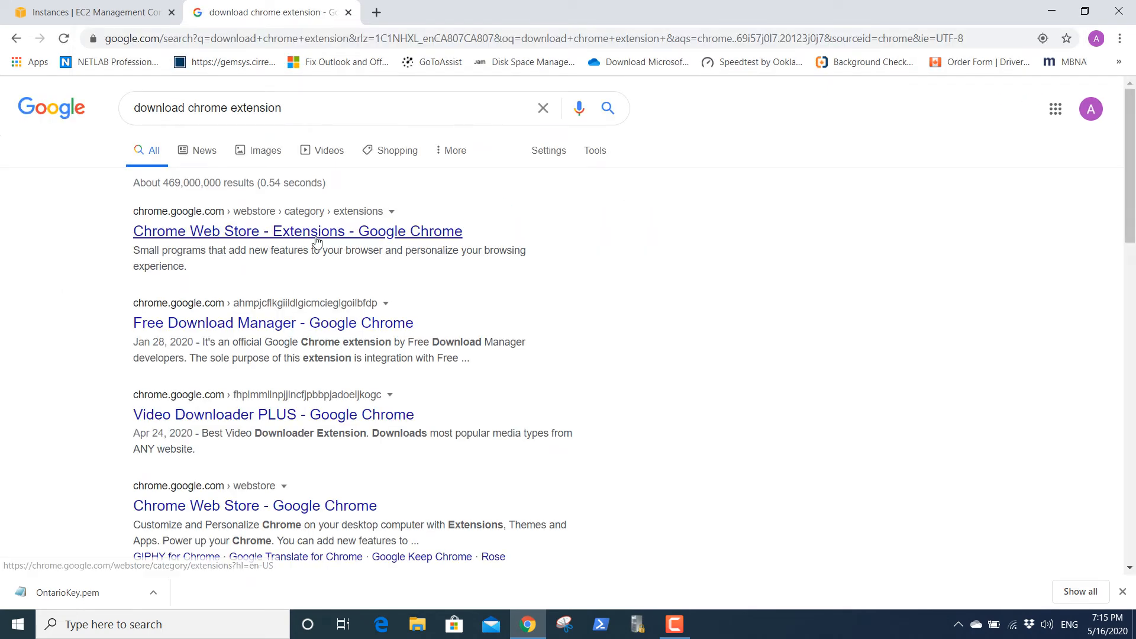
{"action": "left_click", "coordinate": [231, 233]}
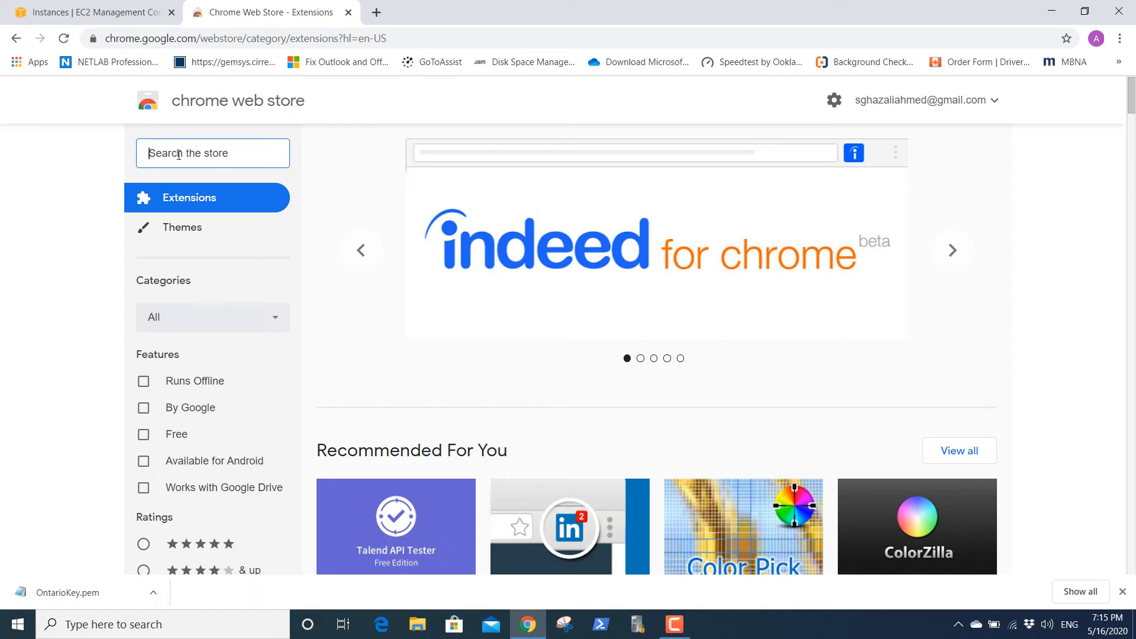
Step: Search the Chrome Web Store for "secure shell app"
{"action": "type", "text": "sec"}
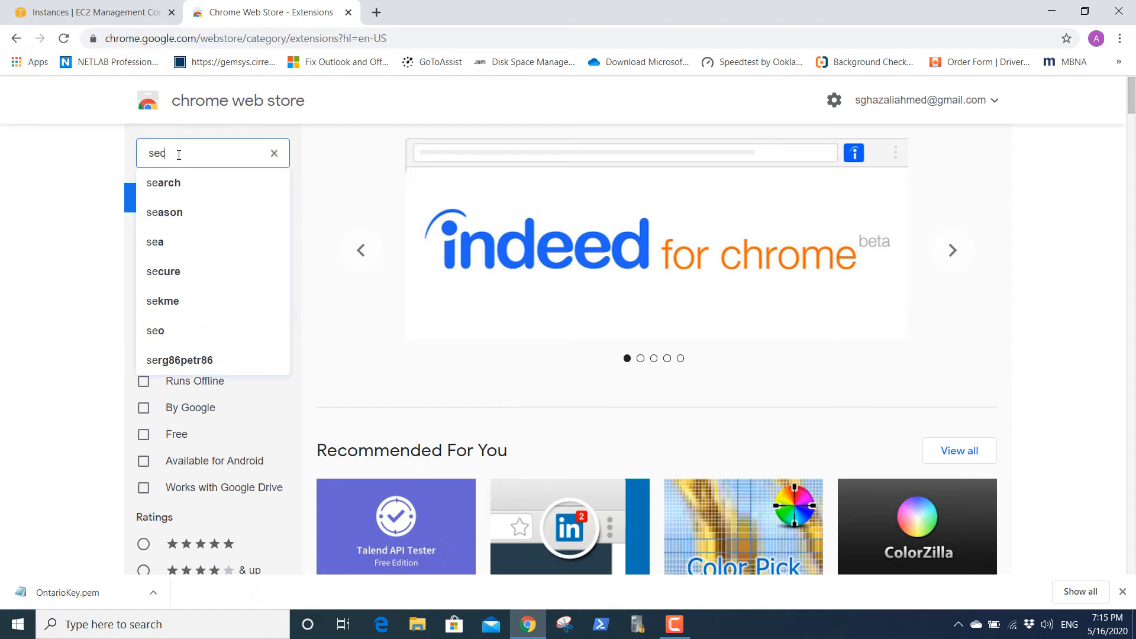
{"action": "type", "text": "ure shel"}
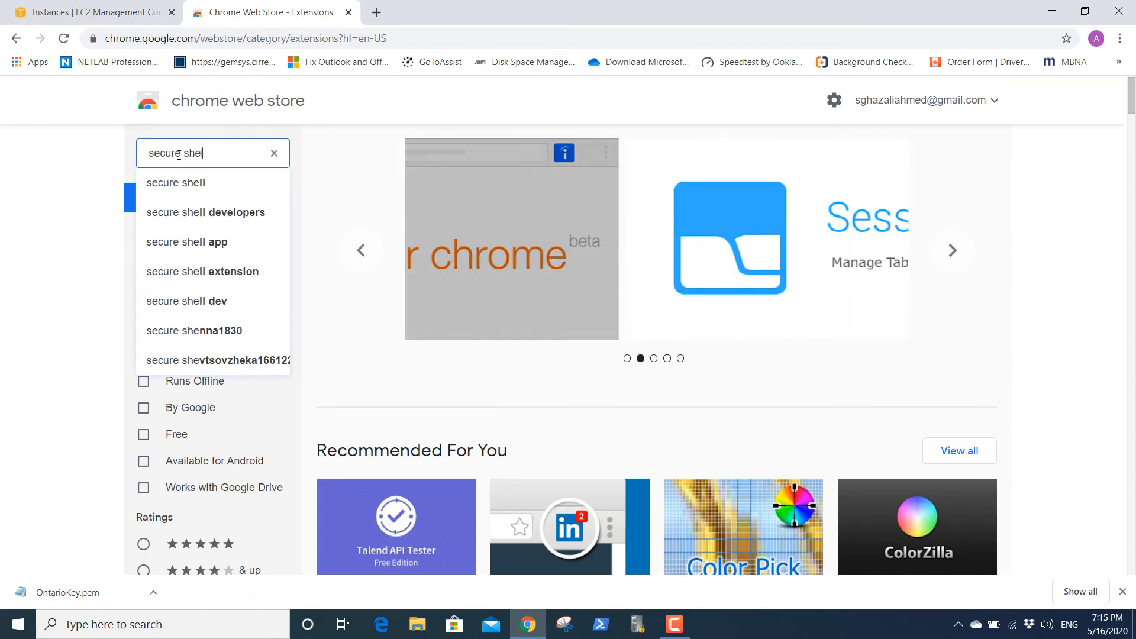
{"action": "type", "text": "l app"}
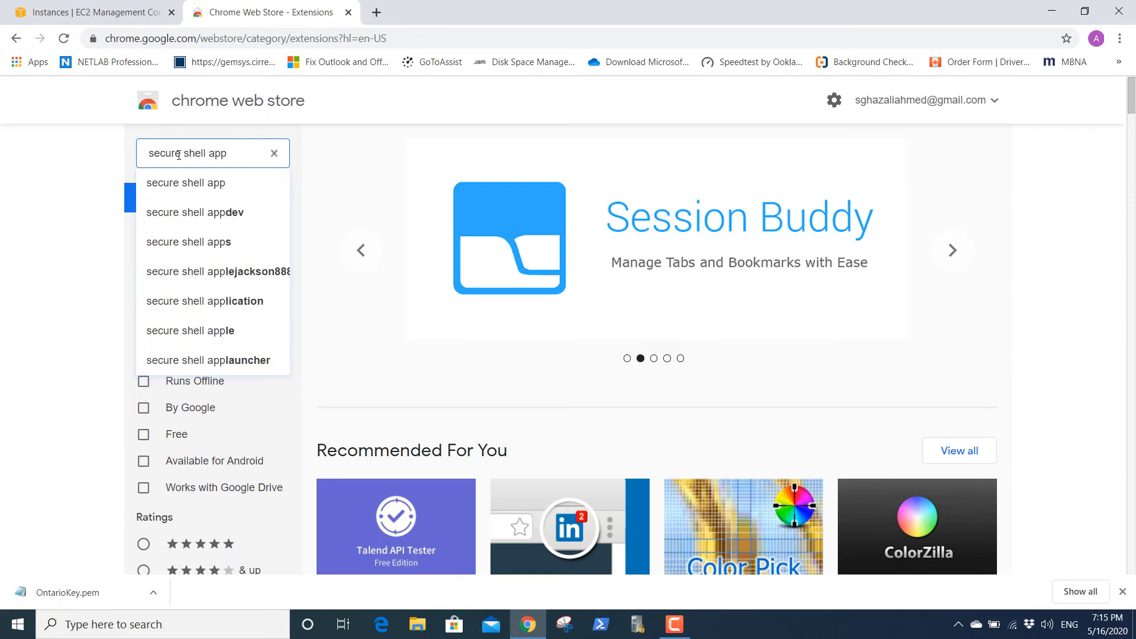
{"action": "key", "text": "Return"}
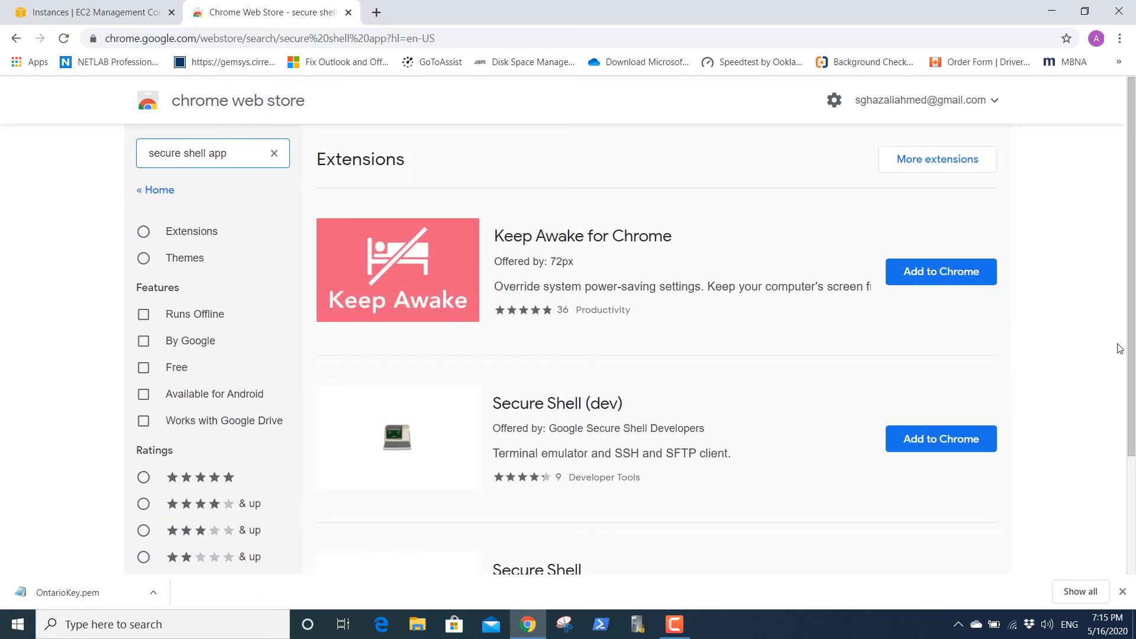
Step: Add the Secure Shell extension by Google Secure Shell Developers to Chrome and dismiss the notice
{"action": "scroll", "coordinate": [1035, 426], "scroll_direction": "down", "scroll_amount": 2}
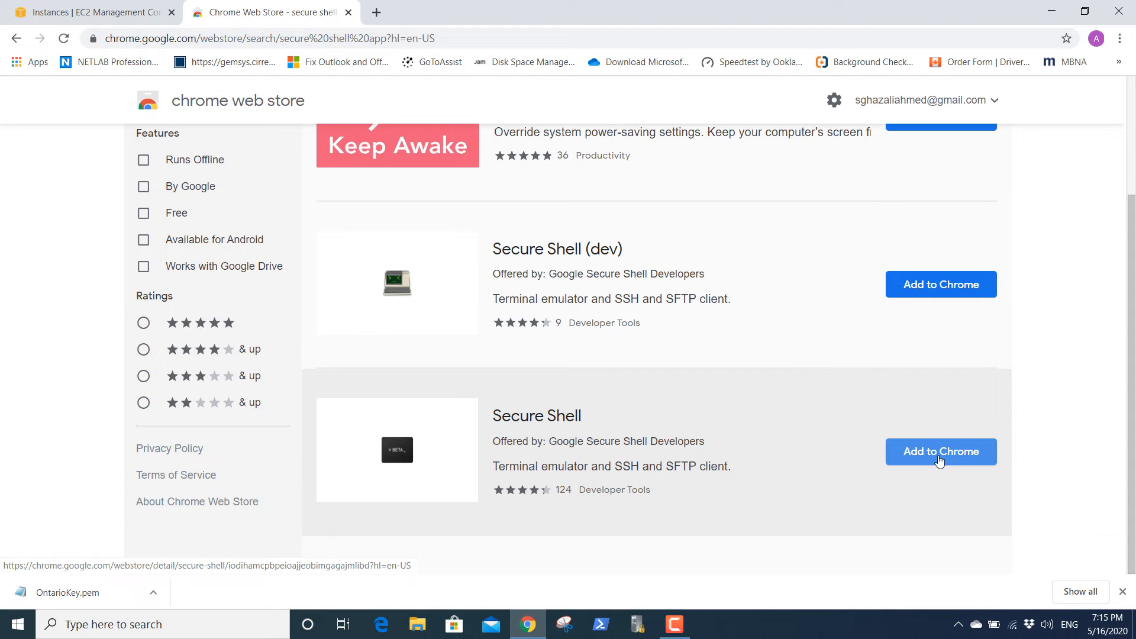
{"action": "left_click", "coordinate": [1122, 591]}
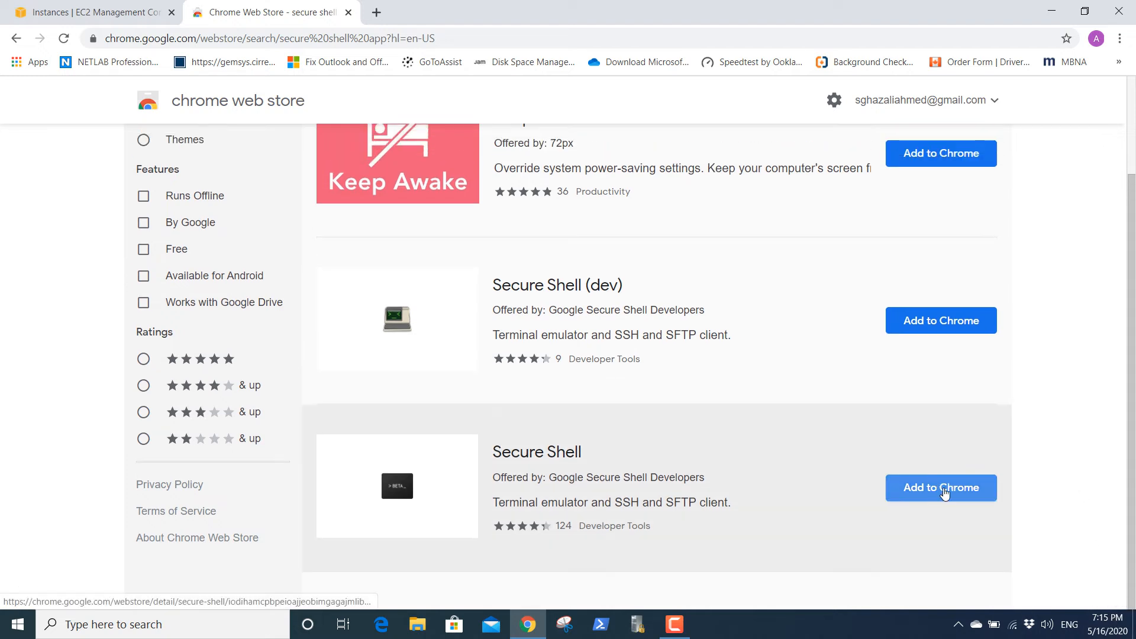
{"action": "left_click", "coordinate": [943, 488]}
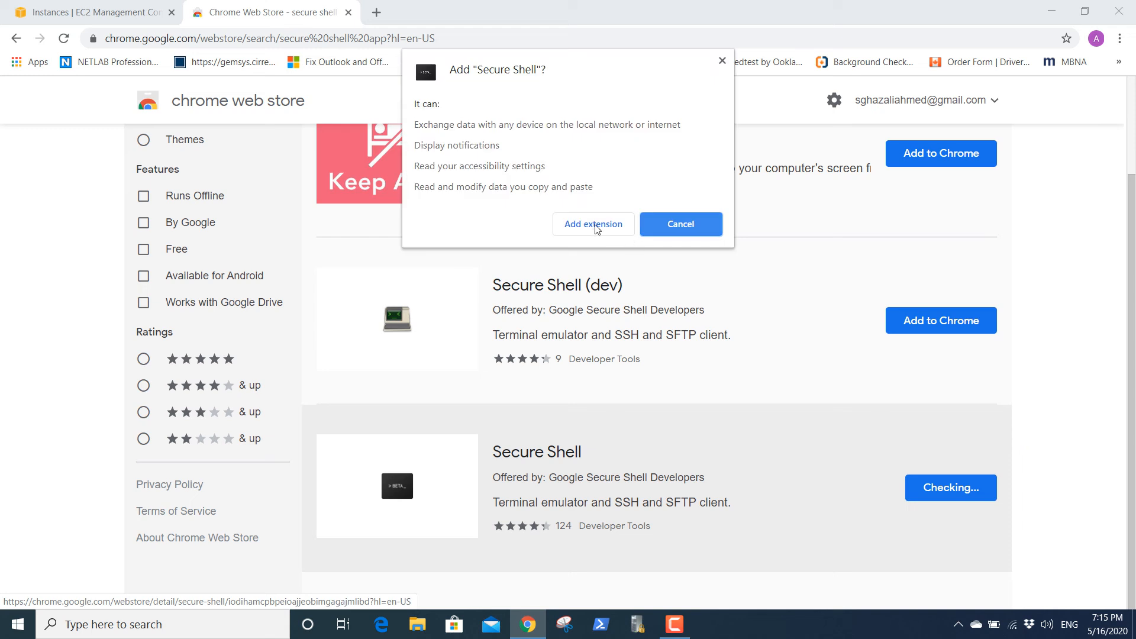
{"action": "left_click", "coordinate": [594, 224]}
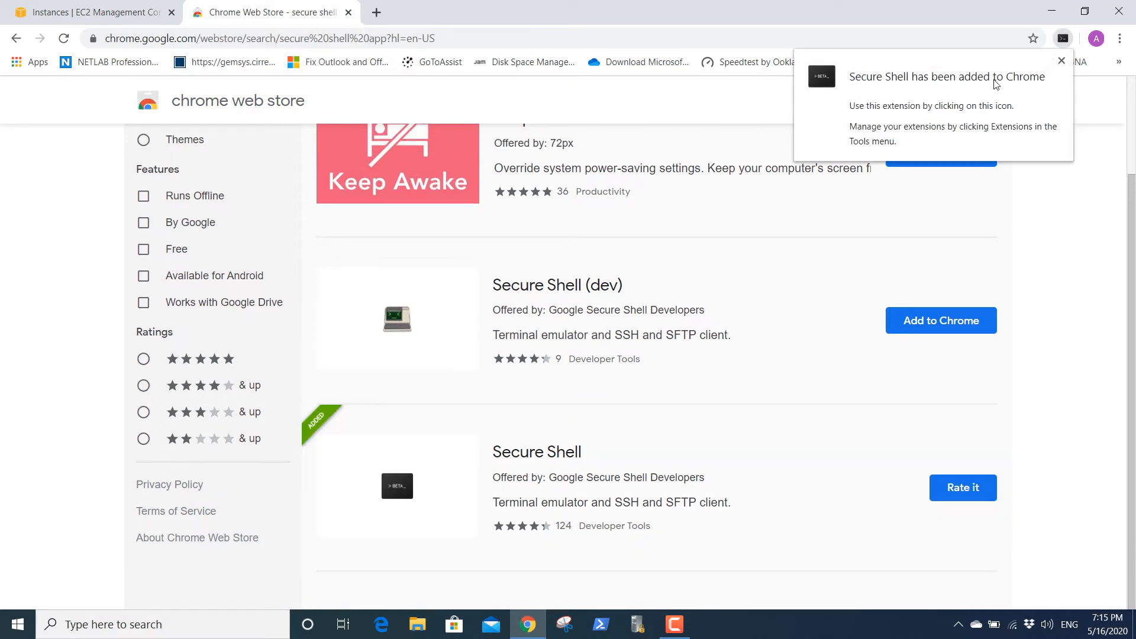
{"action": "left_click", "coordinate": [1061, 61]}
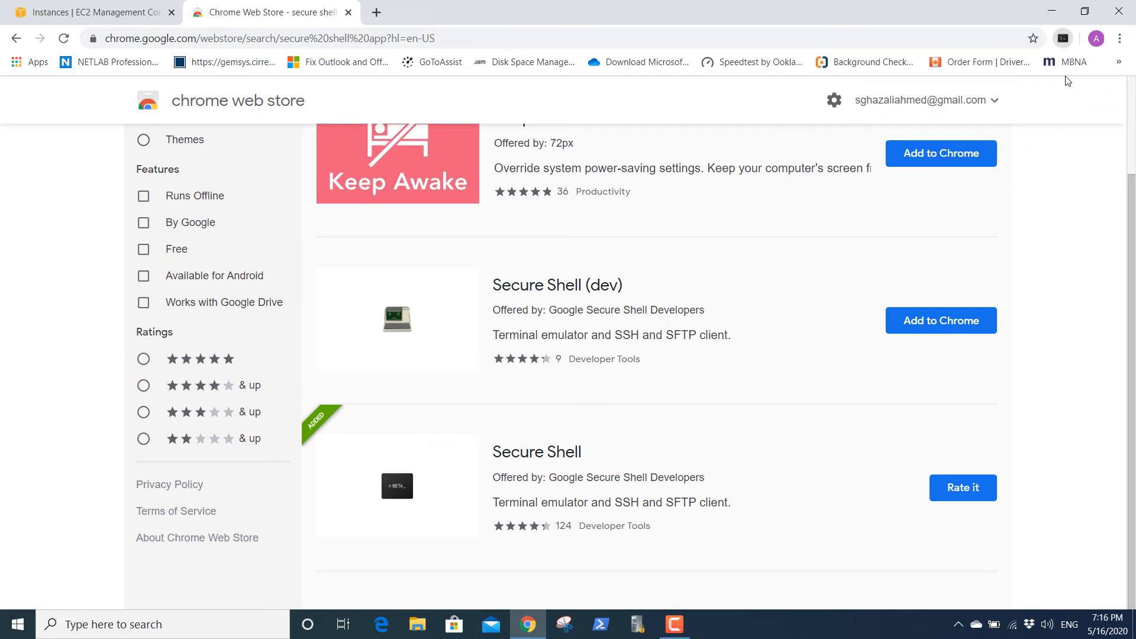
Step: Close the Chrome Web Store and open the Secure Shell App from Chrome's Apps page in a new tab
{"action": "left_click", "coordinate": [348, 12]}
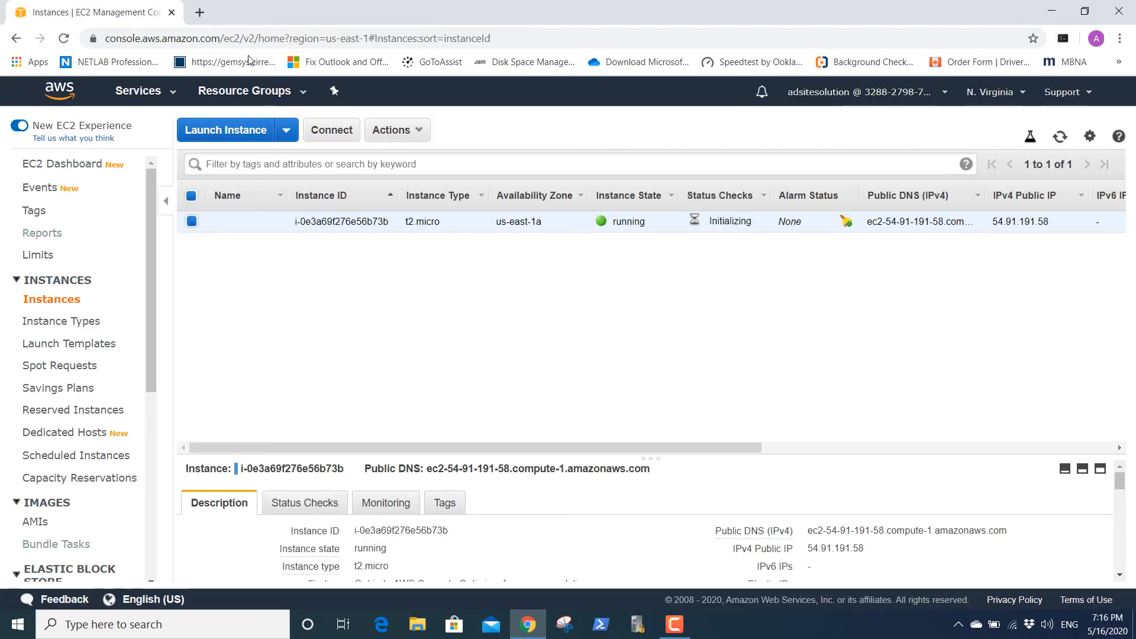
{"action": "left_click", "coordinate": [201, 13]}
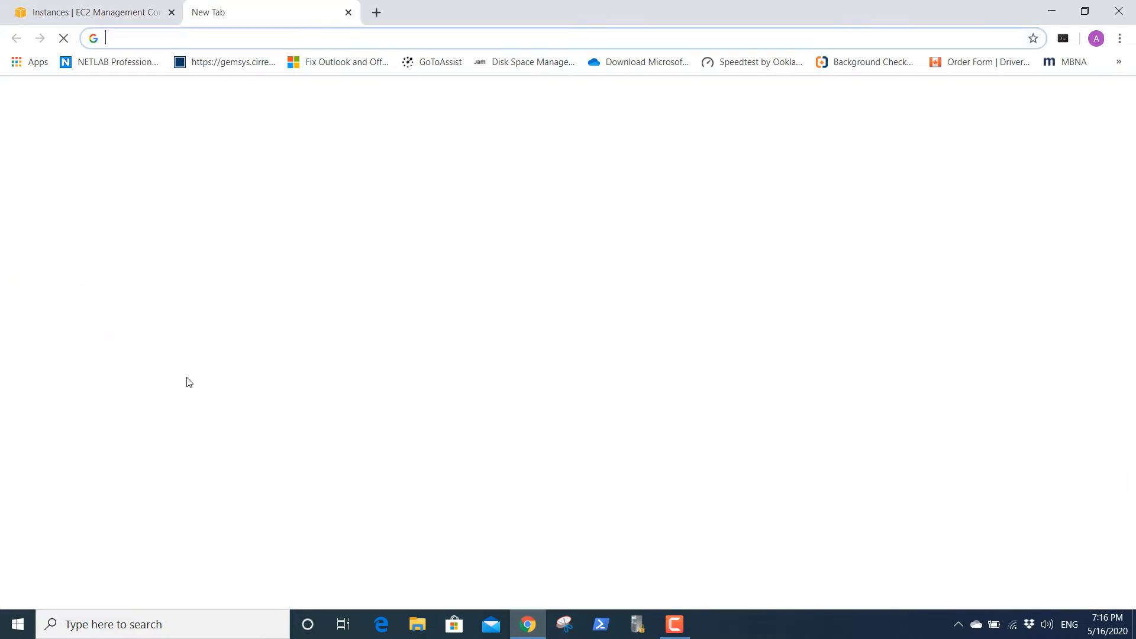
{"action": "left_click", "coordinate": [28, 67]}
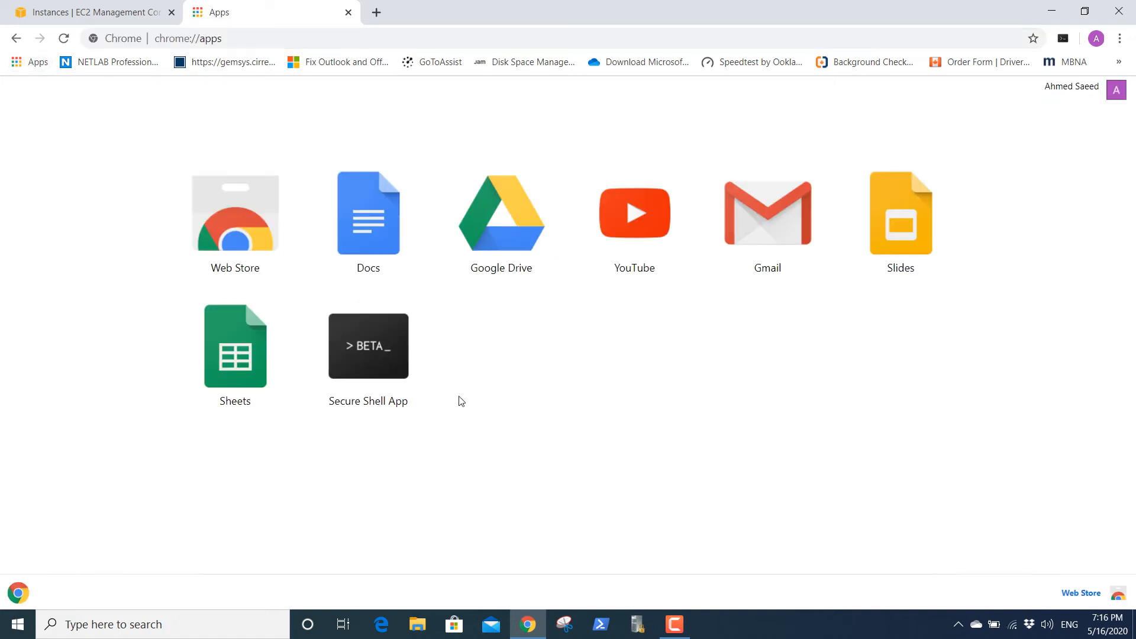
{"action": "left_click", "coordinate": [359, 343]}
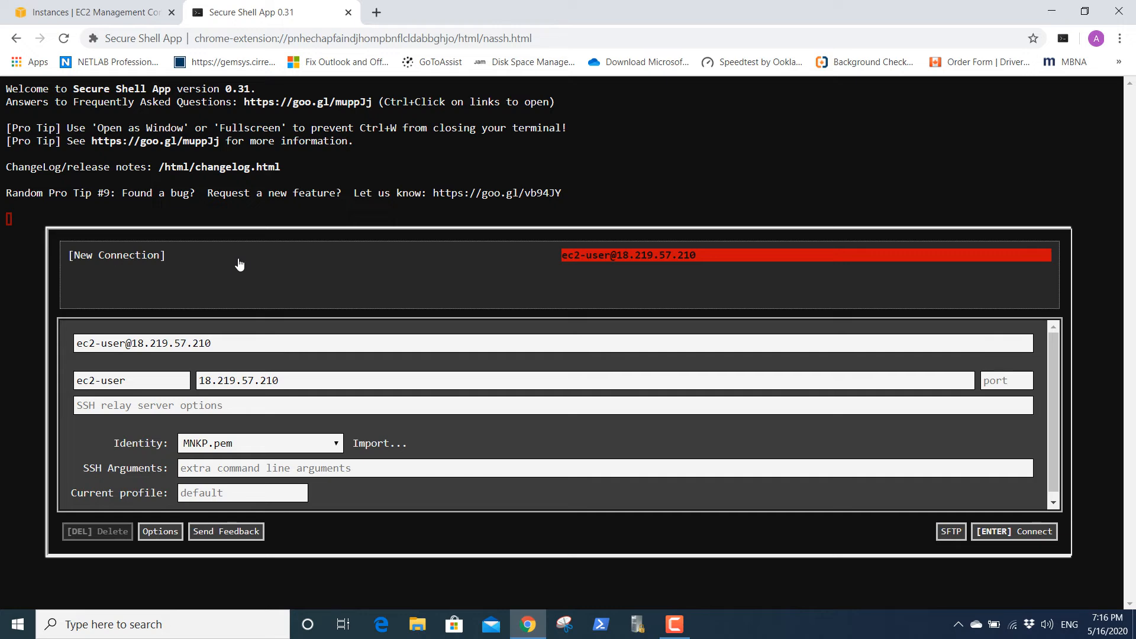
{"action": "left_click", "coordinate": [77, 12]}
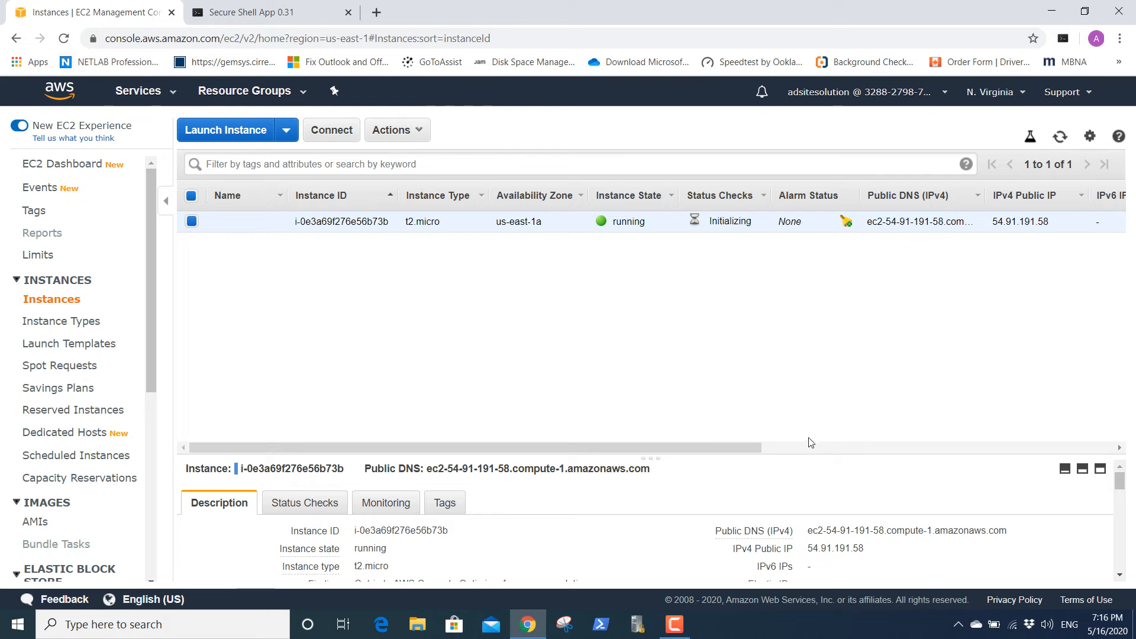
{"action": "left_click_drag", "start_coordinate": [862, 550], "coordinate": [878, 550]}
{"action": "left_click", "coordinate": [876, 550]}
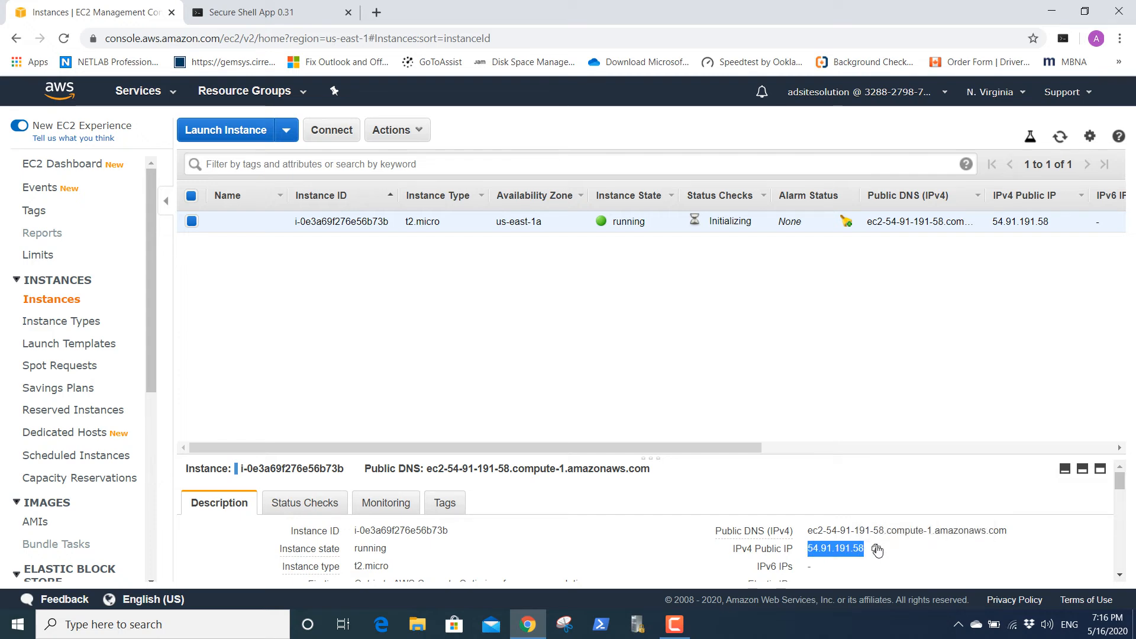
{"action": "left_click", "coordinate": [296, 12]}
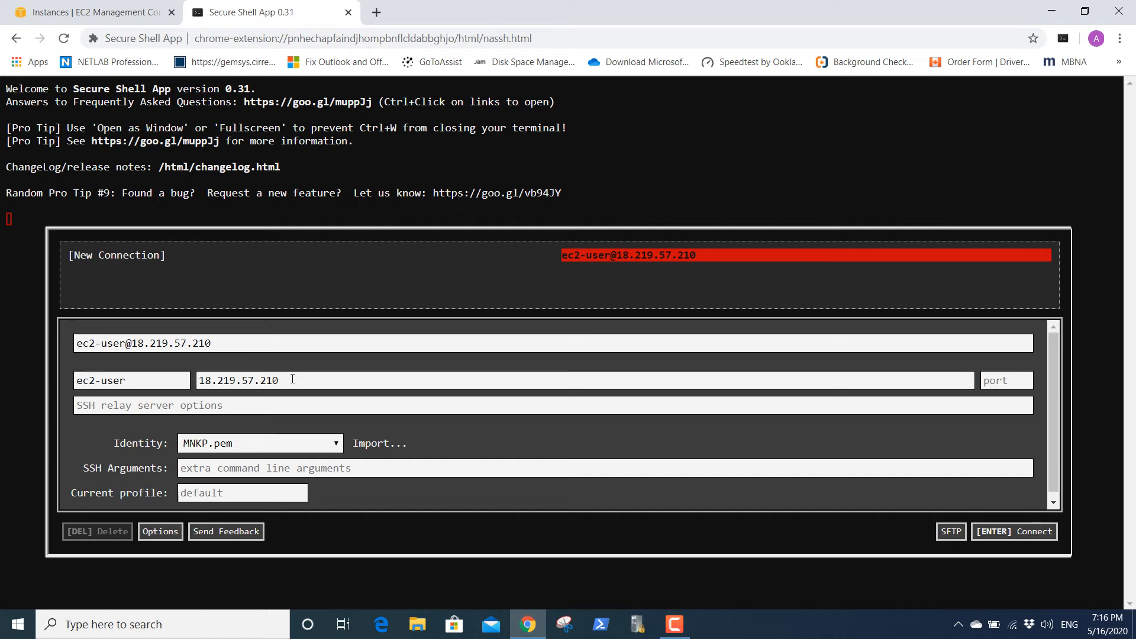
{"action": "left_click_drag", "start_coordinate": [226, 350], "coordinate": [144, 348]}
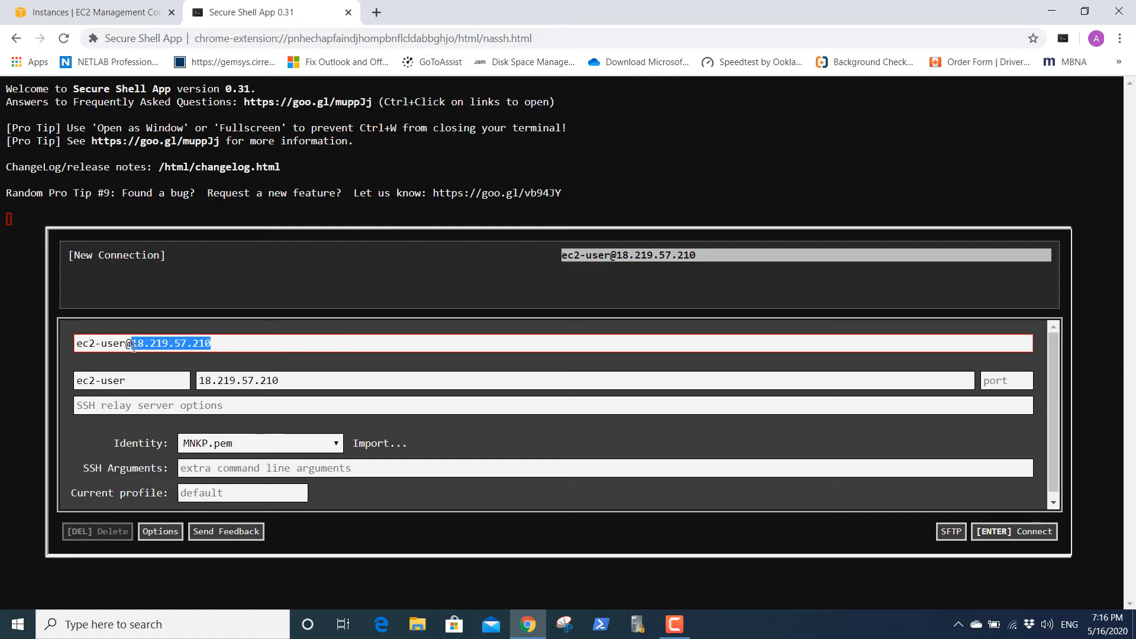
{"action": "key", "text": "ctrl+v"}
{"action": "left_click_drag", "start_coordinate": [304, 377], "coordinate": [202, 382]}
{"action": "key", "text": "ctrl+v"}
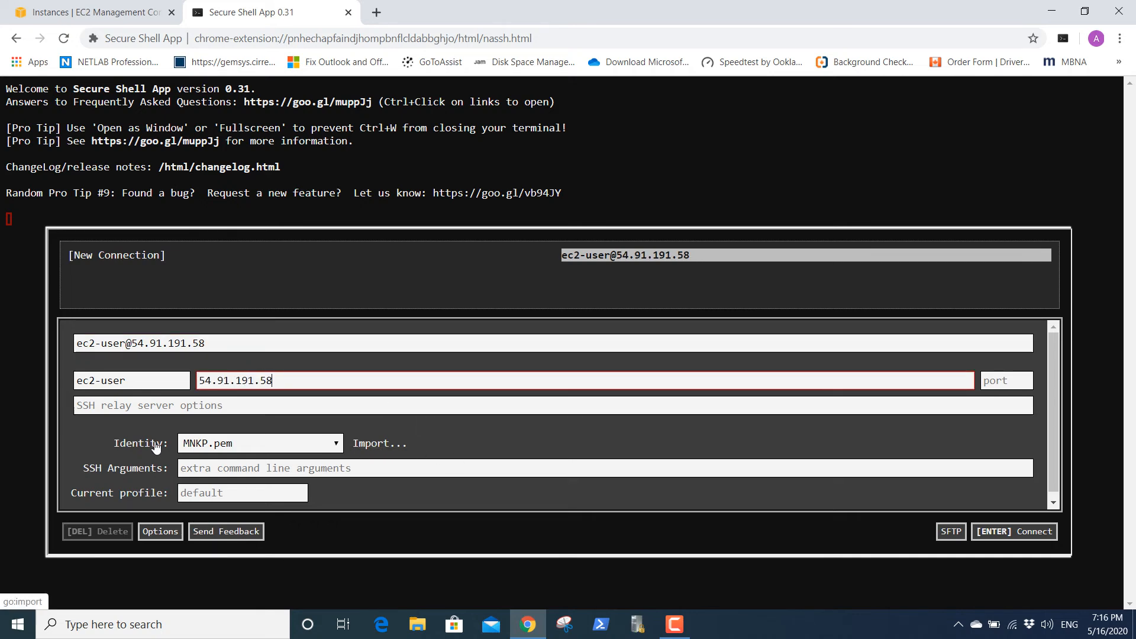
Step: Import OntarioKey.pem from the Ec2 folder on the Desktop as the connection's identity
{"action": "left_click", "coordinate": [379, 444]}
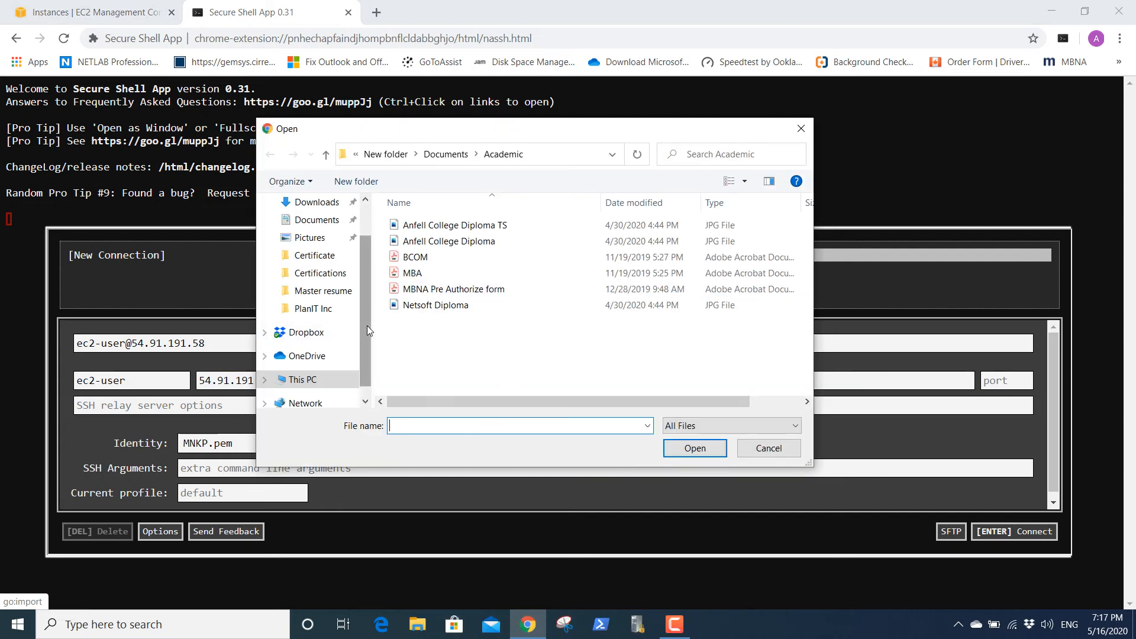
{"action": "mouse_move", "coordinate": [367, 330]}
{"action": "left_mouse_down"}
{"action": "mouse_move", "coordinate": [371, 302]}
{"action": "mouse_move", "coordinate": [372, 340]}
{"action": "left_mouse_up"}
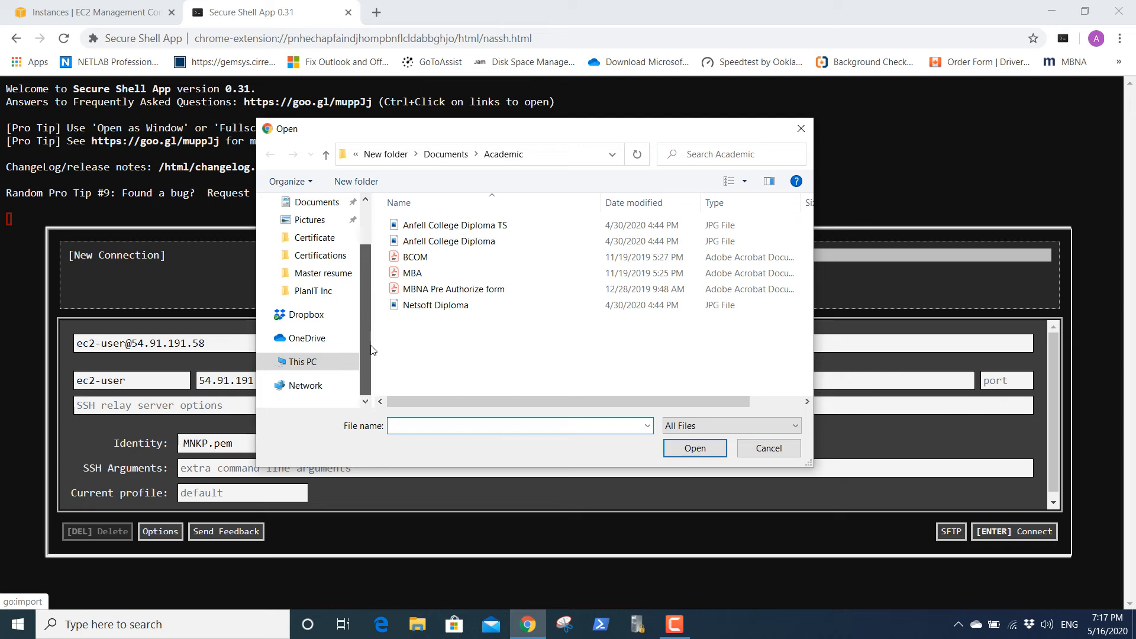
{"action": "left_click", "coordinate": [304, 358]}
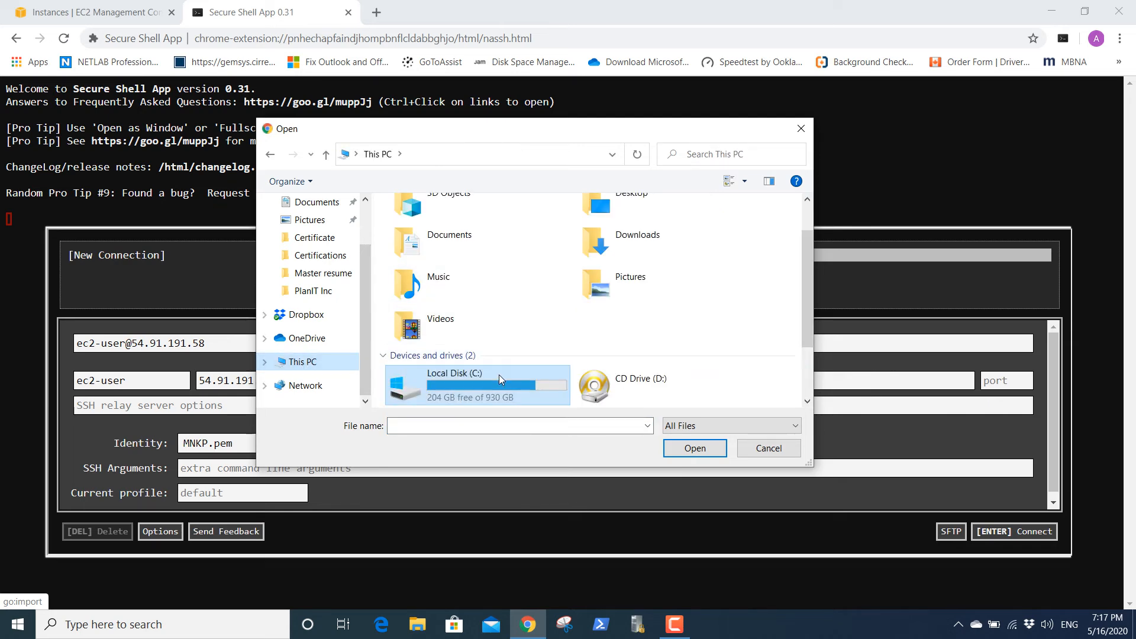
{"action": "scroll", "coordinate": [494, 375], "scroll_direction": "up", "scroll_amount": 2}
{"action": "double_click", "coordinate": [634, 234]}
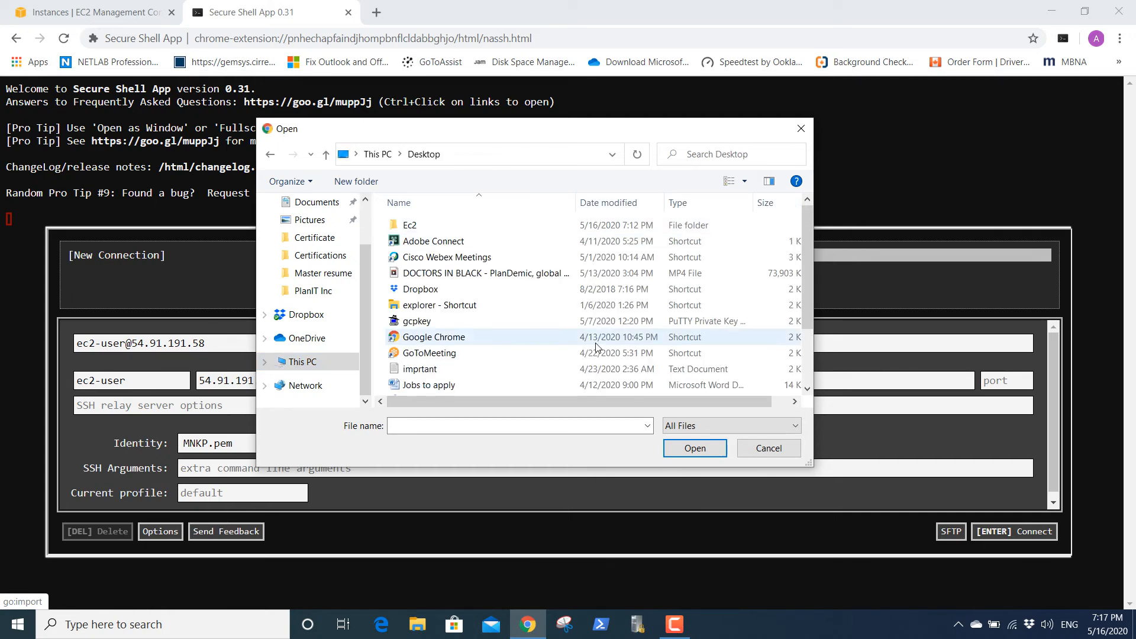
{"action": "double_click", "coordinate": [430, 225]}
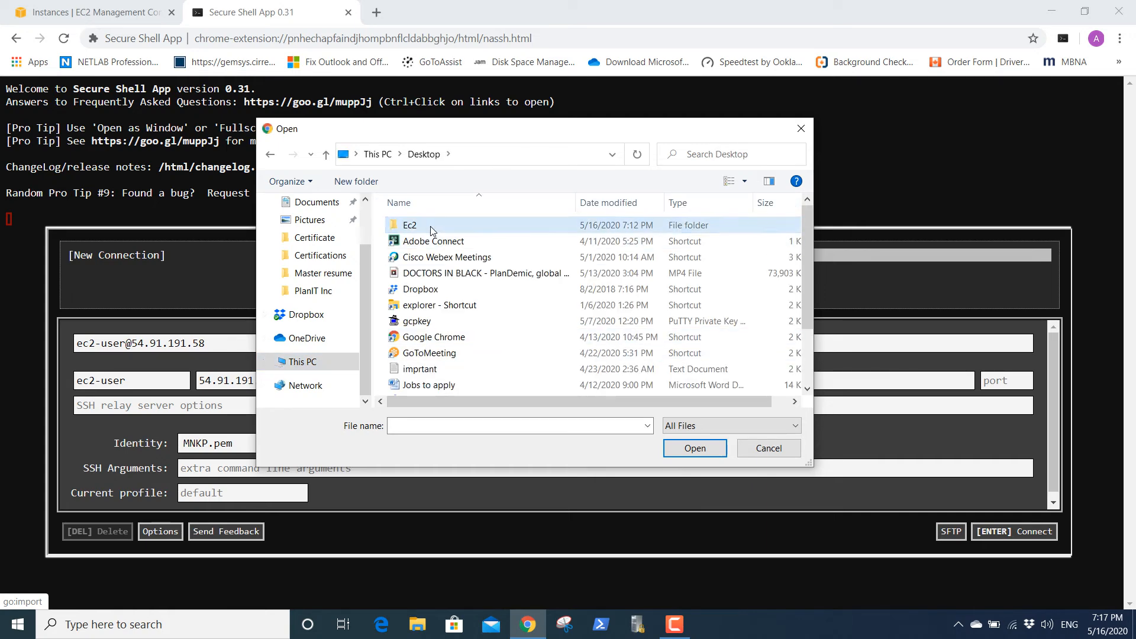
{"action": "double_click", "coordinate": [440, 226]}
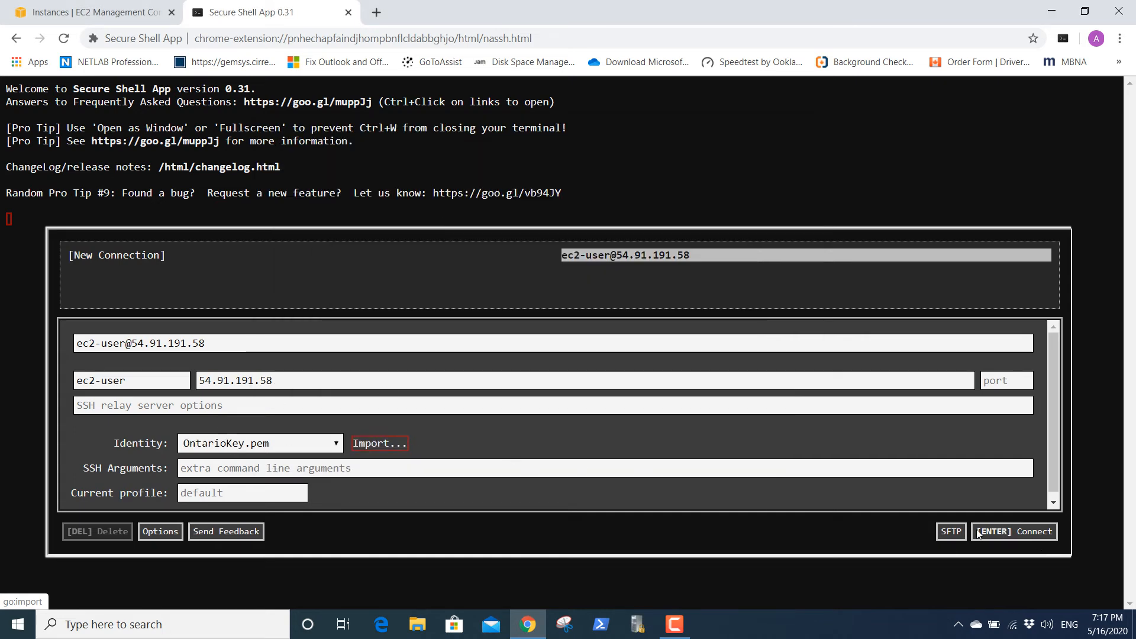
Step: Check the instance's status and public IP in the enlarged EC2 instance details, and return to the Secure Shell App
{"action": "left_click", "coordinate": [97, 15]}
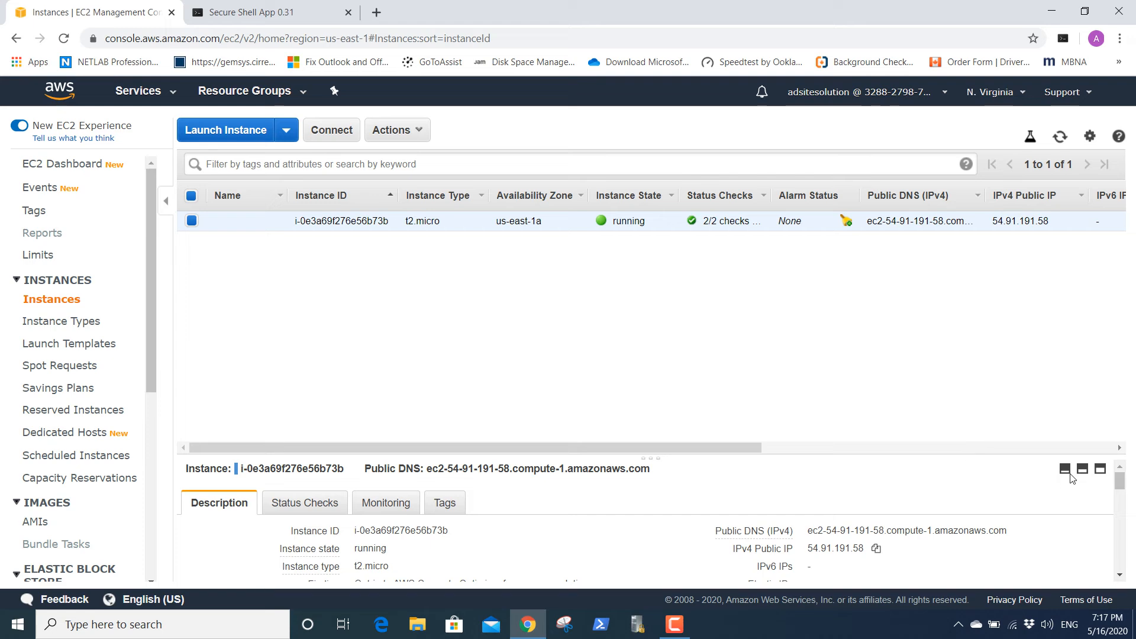
{"action": "left_click", "coordinate": [1101, 469]}
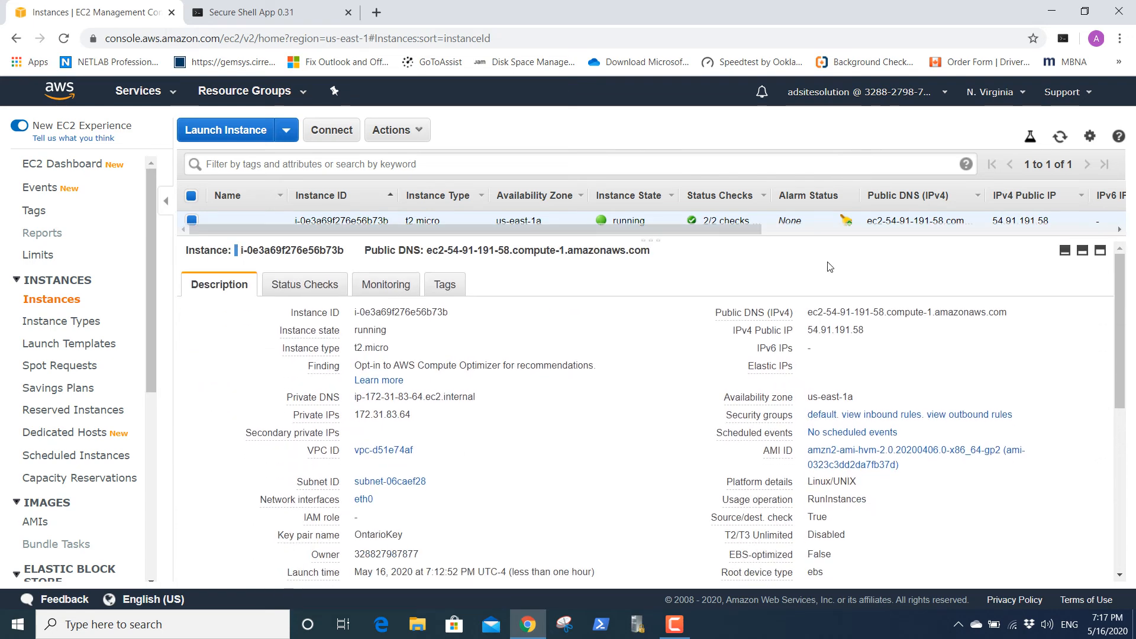
{"action": "left_click_drag", "start_coordinate": [801, 238], "coordinate": [802, 298]}
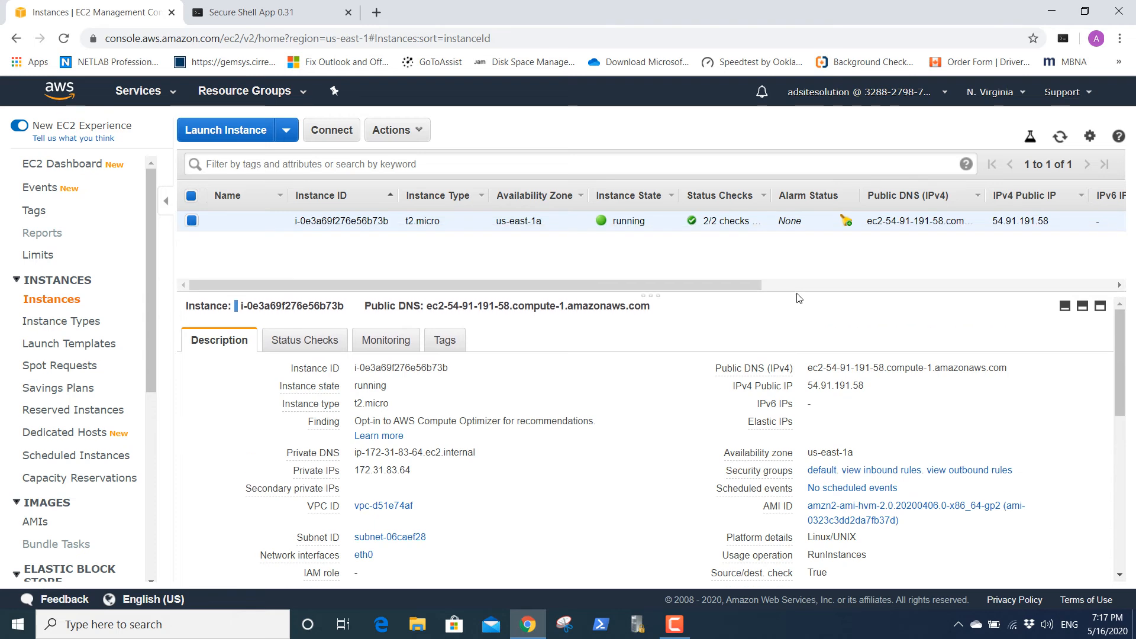
{"action": "left_click", "coordinate": [875, 386]}
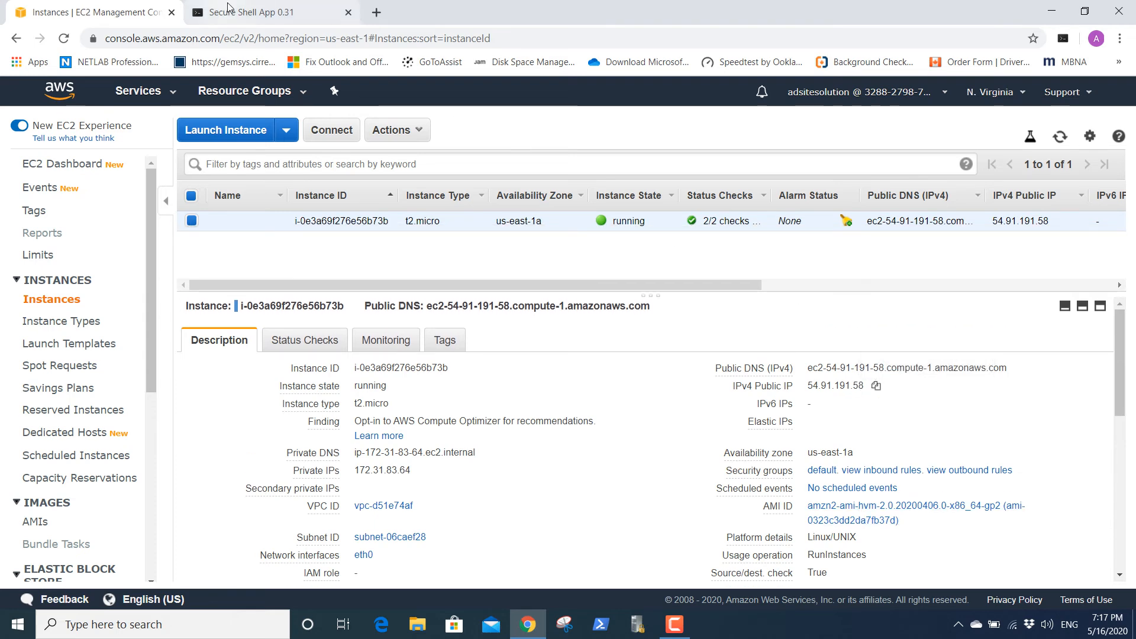
{"action": "left_click", "coordinate": [265, 13]}
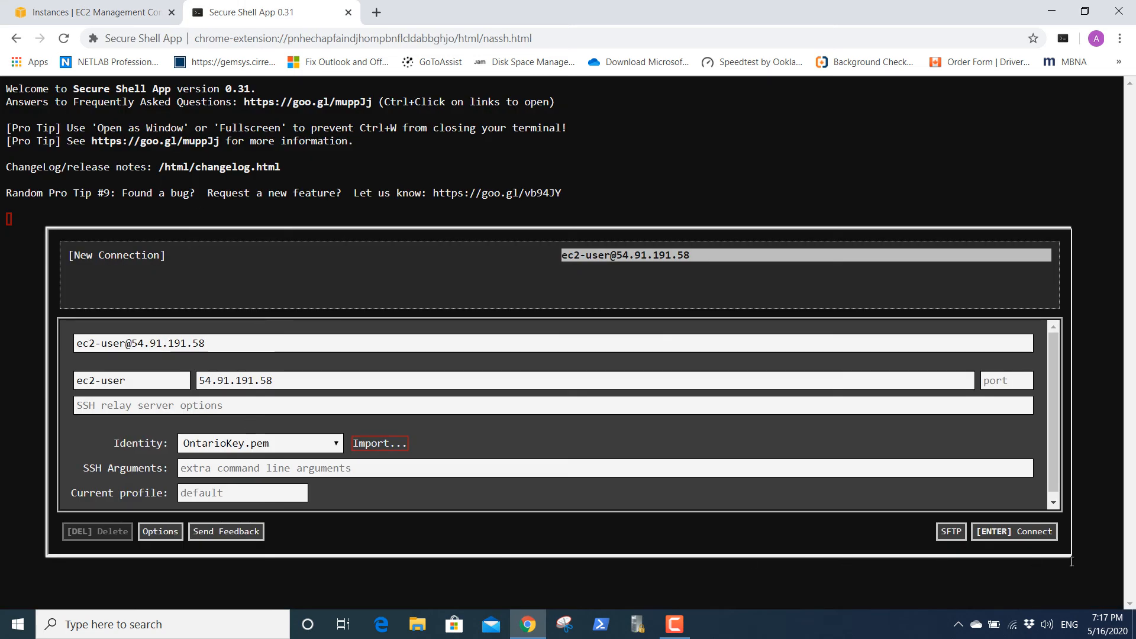
Step: Connect to the instance over SSH and accept the host's key fingerprint with yes
{"action": "left_click", "coordinate": [1017, 530]}
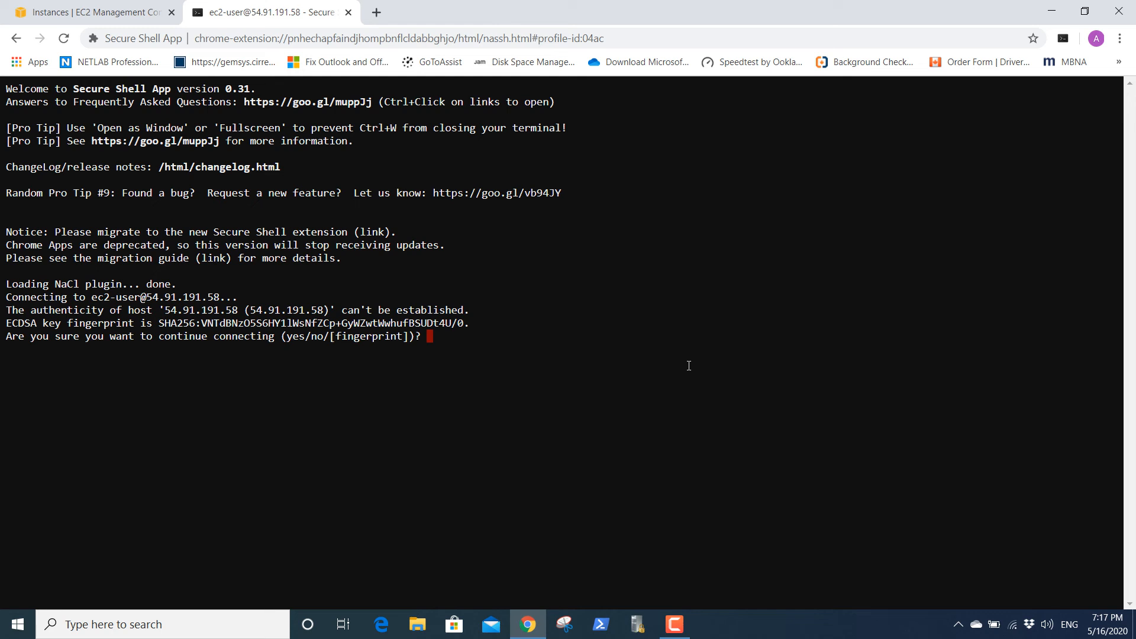
{"action": "type", "text": "yes"}
{"action": "key", "text": "Return"}
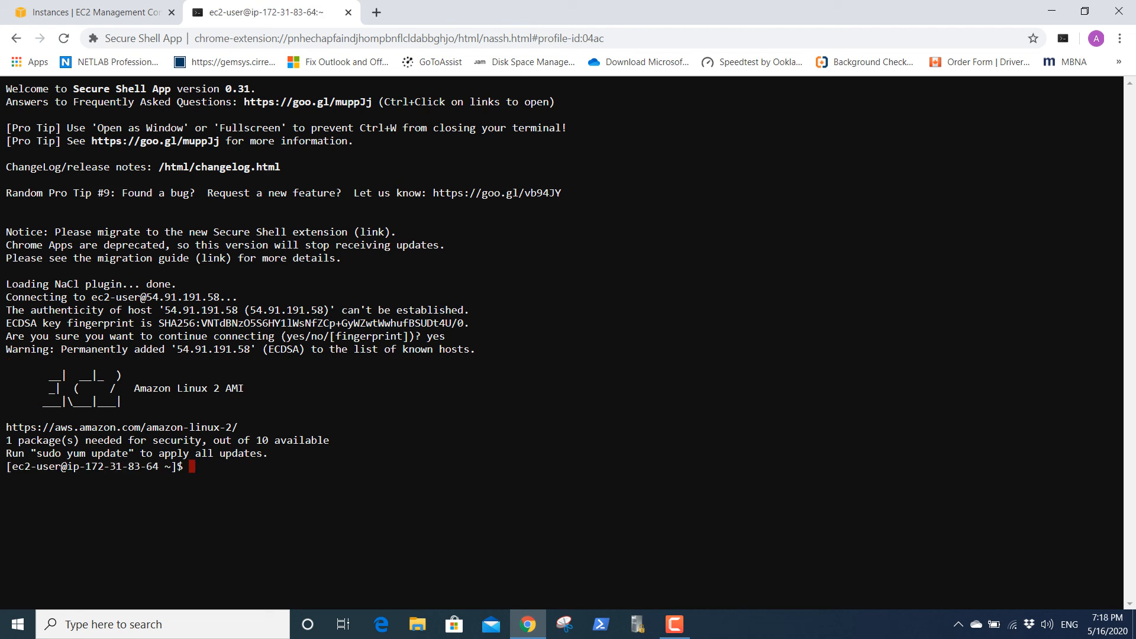
Step: Switch to the root user with sudo su and print the working directory with pwd
{"action": "type", "text": "sudo su"}
{"action": "key", "text": "Return"}
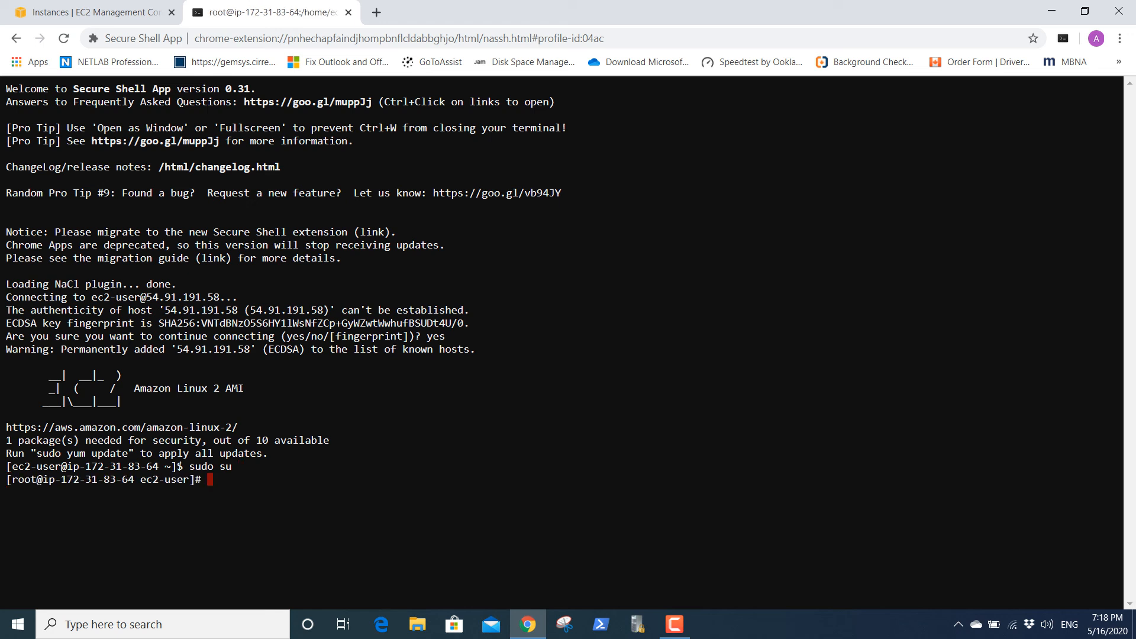
{"action": "type", "text": "pwd"}
{"action": "key", "text": "Return"}
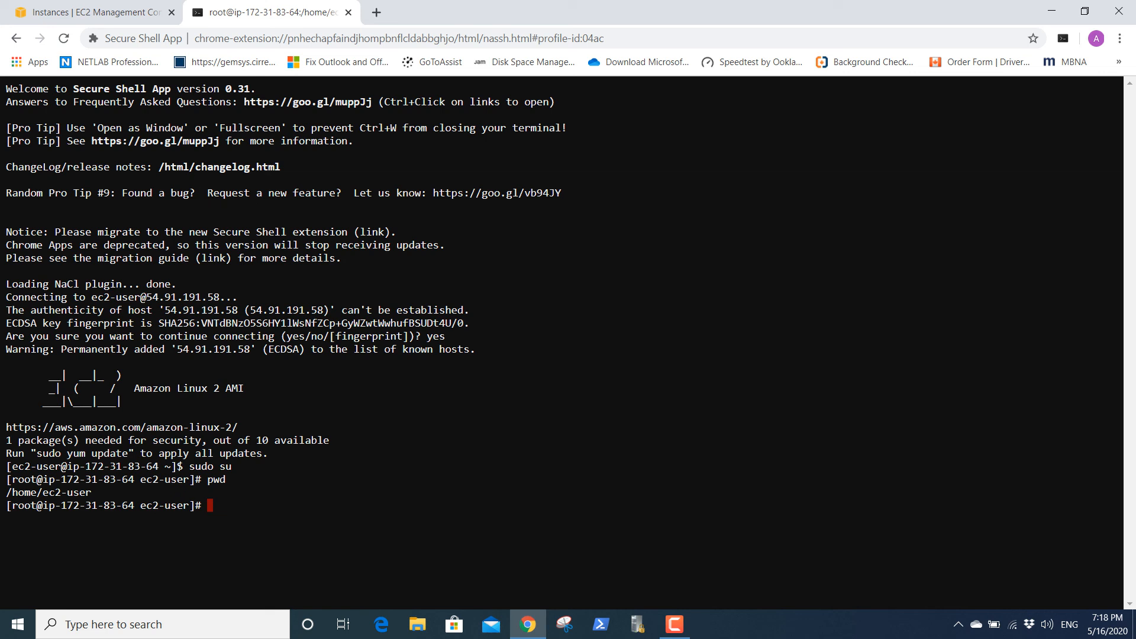
Step: Update all packages on the instance with yum update -y and review the update output
{"action": "type", "text": "yum update -y"}
{"action": "key", "text": "Return"}
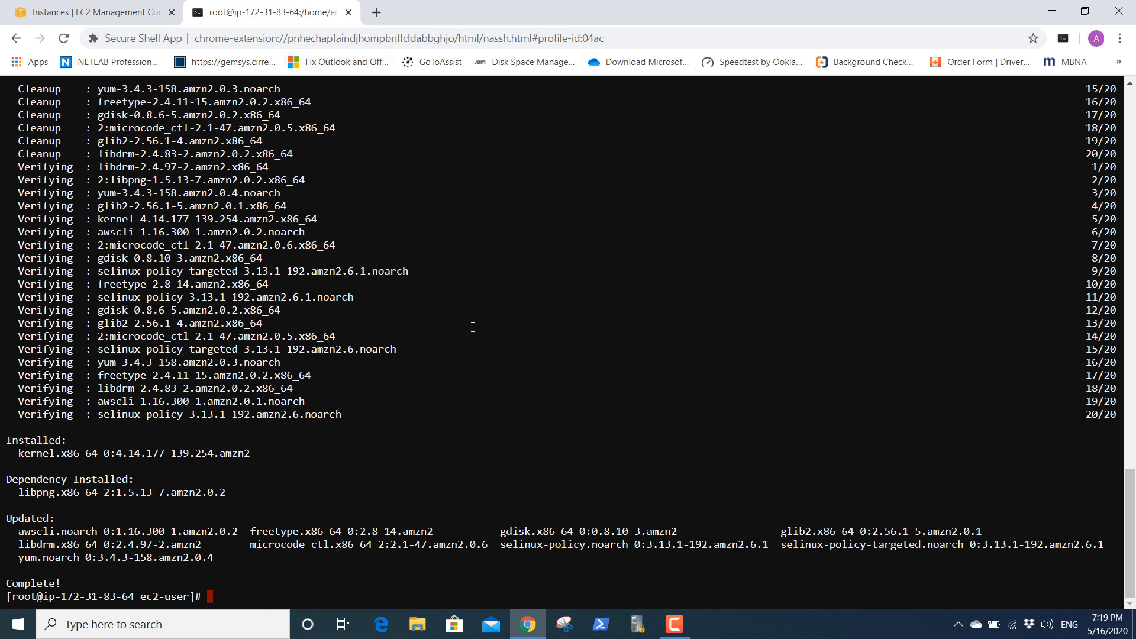
{"action": "scroll", "coordinate": [472, 327], "scroll_direction": "up", "scroll_amount": 20}
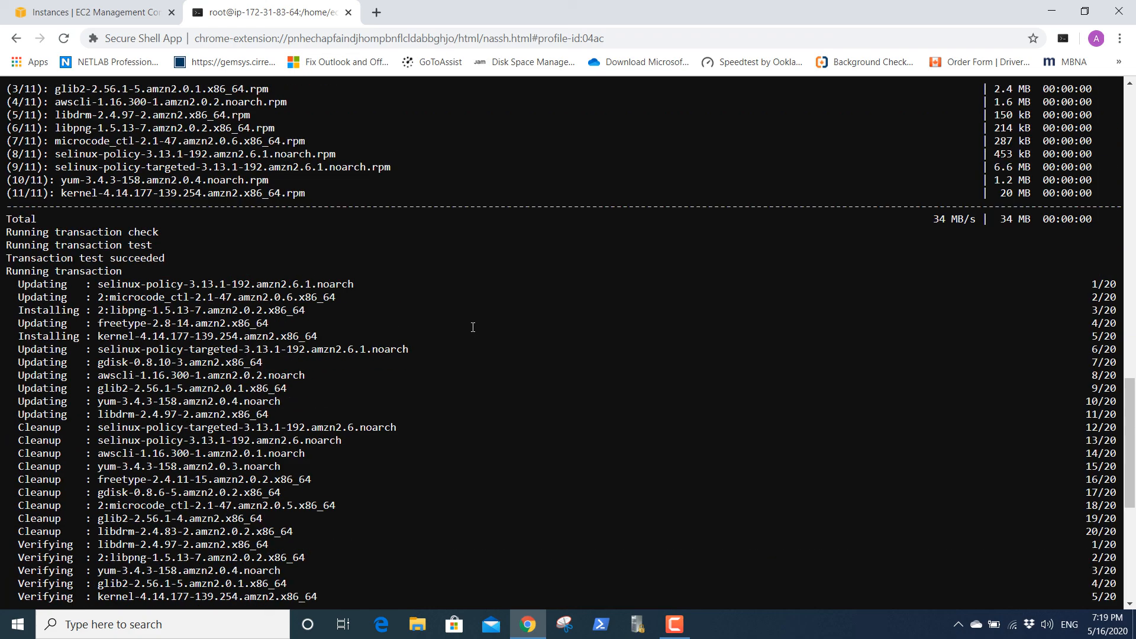
{"action": "scroll", "coordinate": [473, 327], "scroll_direction": "down", "scroll_amount": 19}
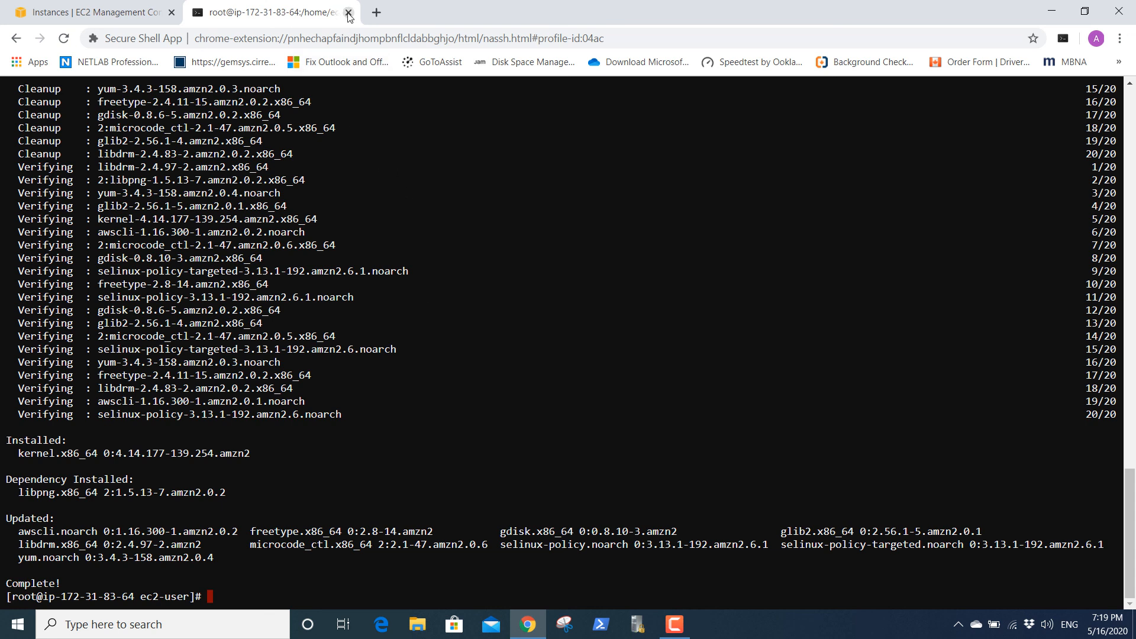
{"action": "left_click", "coordinate": [682, 633]}
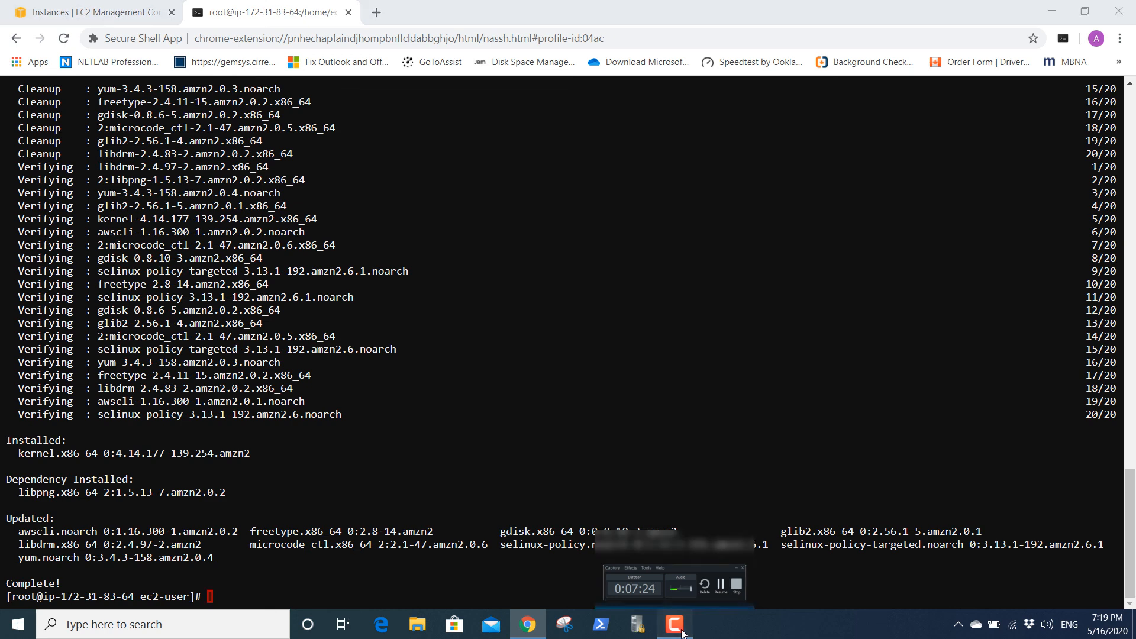